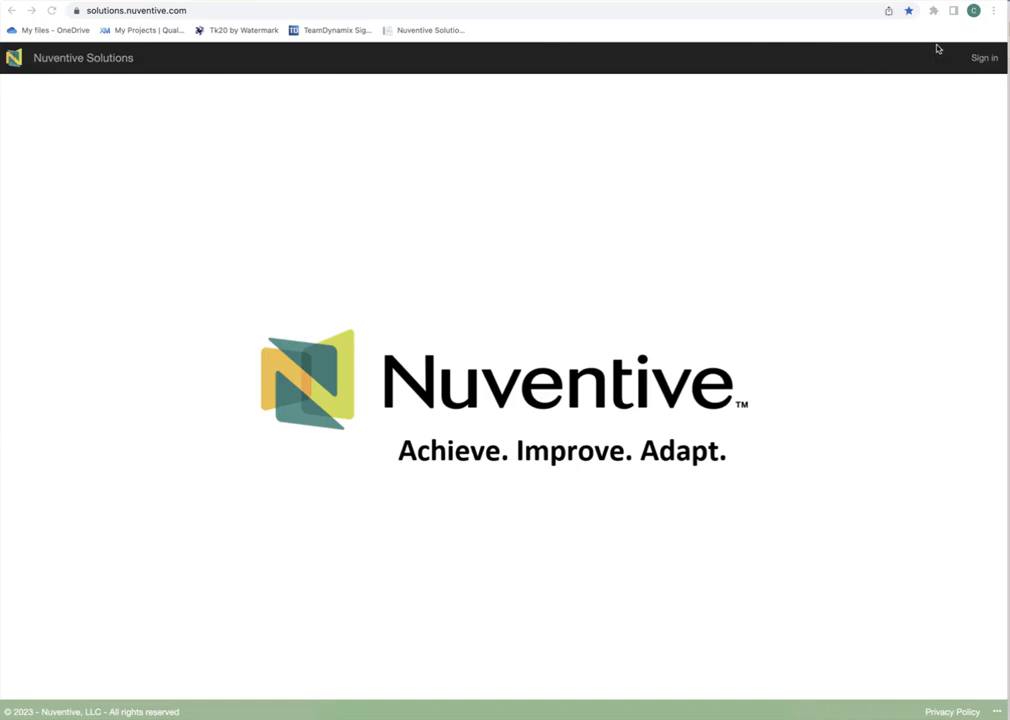
# Step: Sign in with the GMU Microsoft account and choose to stay signed in
pyautogui.click(983, 62)
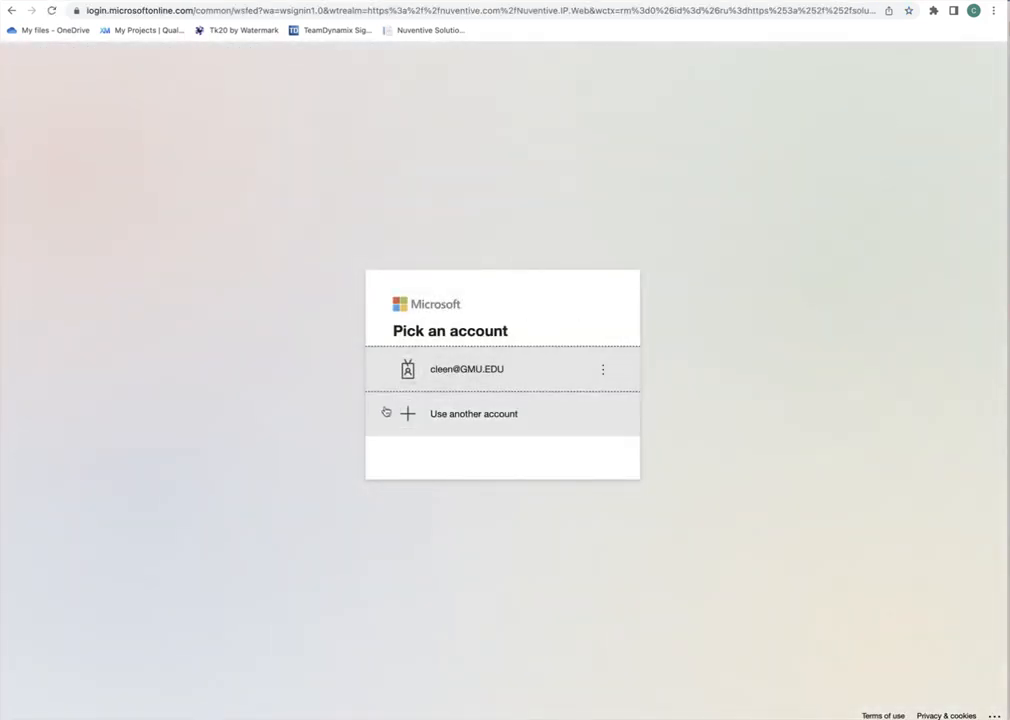
pyautogui.click(456, 369)
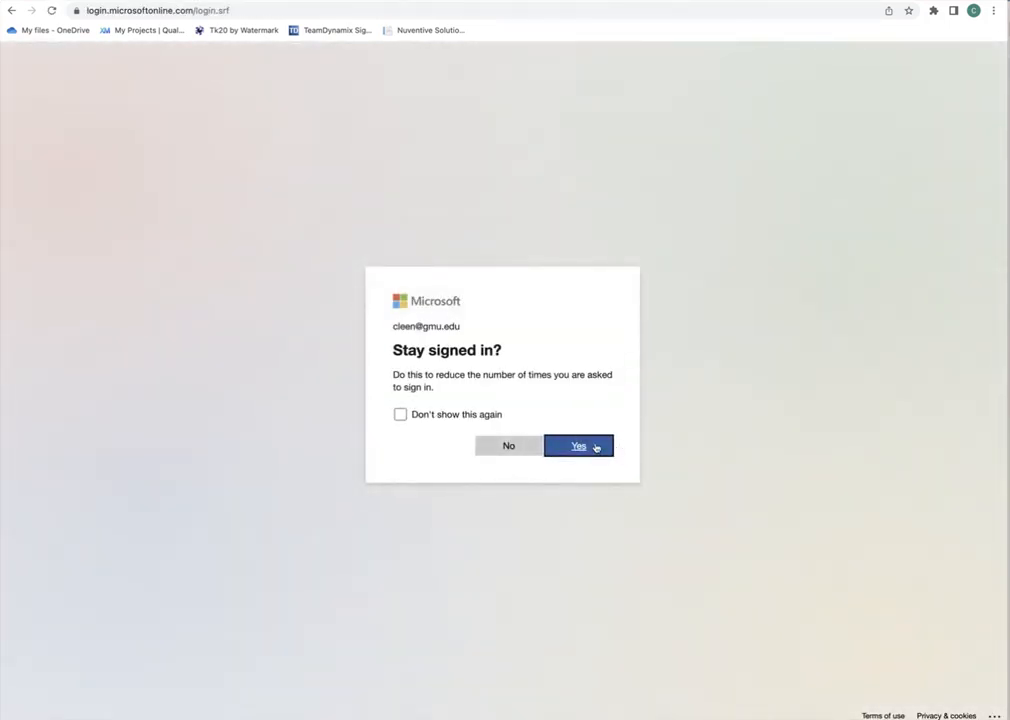
pyautogui.click(597, 447)
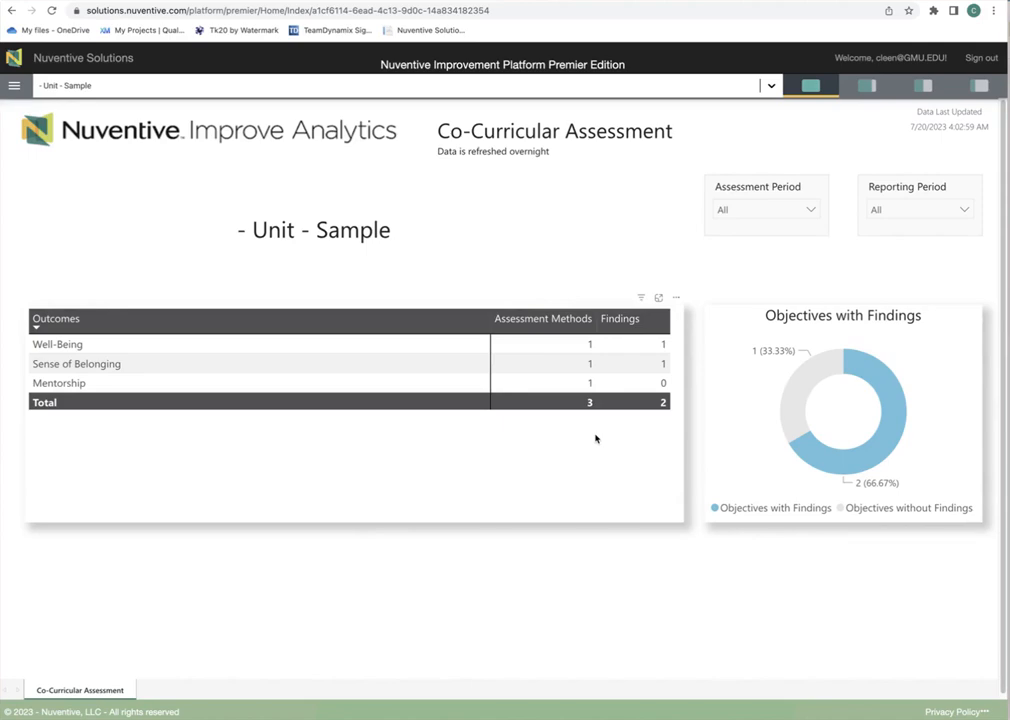
pyautogui.click(774, 88)
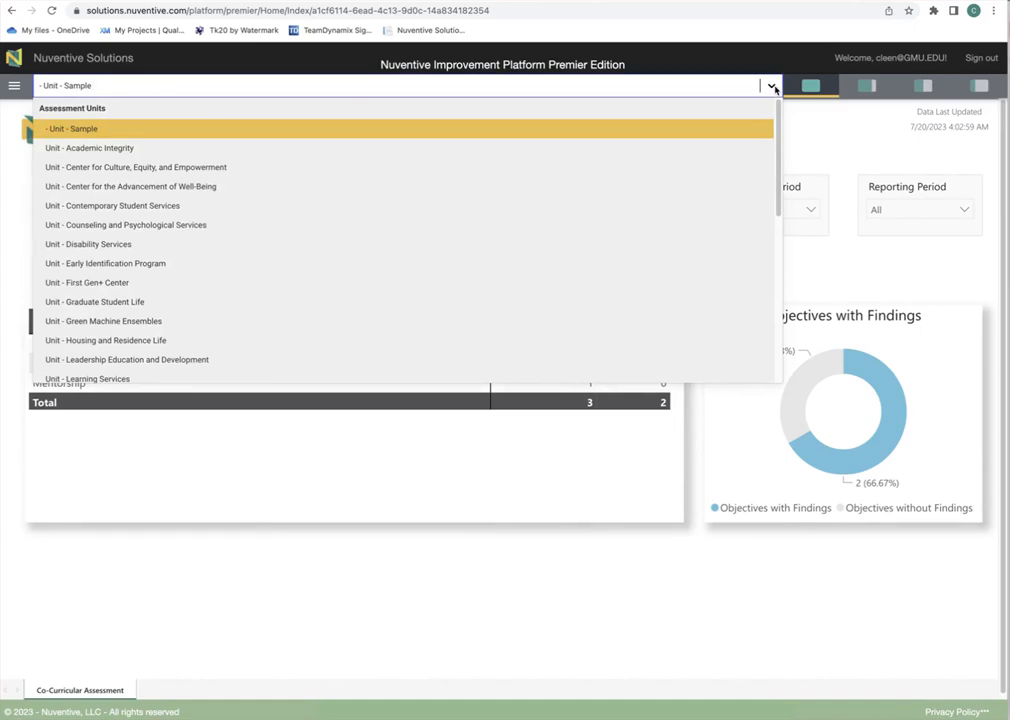
pyautogui.click(774, 88)
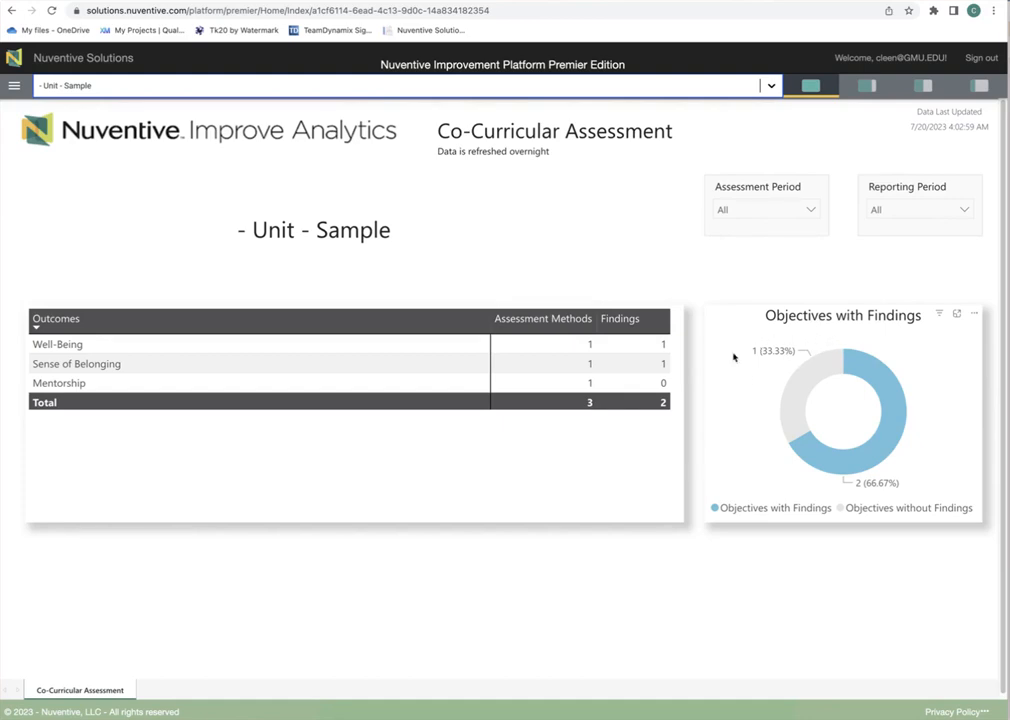
# Step: Check the findings chart's options, then filter by Well-Being, Sense of Belonging and finally Mentorship
pyautogui.click(976, 317)
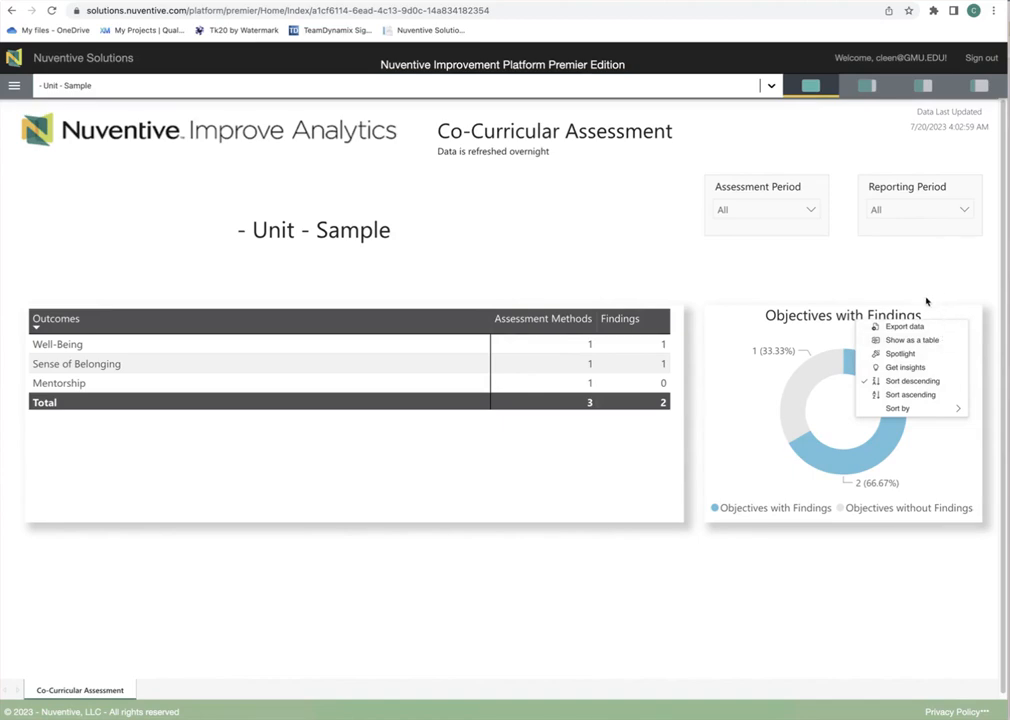
pyautogui.click(708, 286)
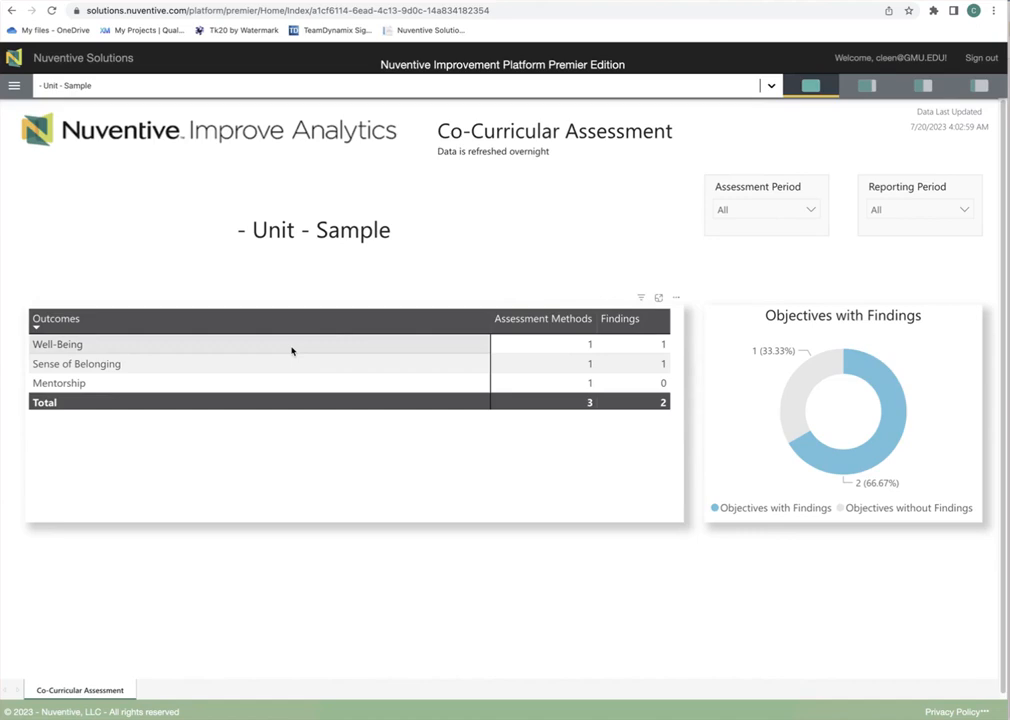
pyautogui.click(292, 350)
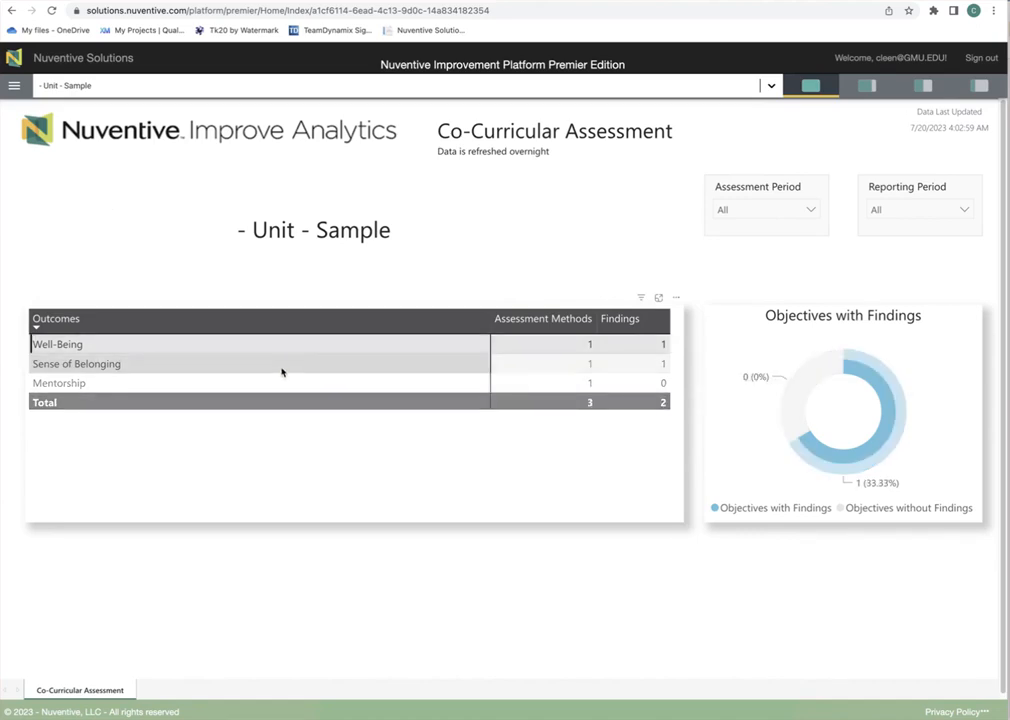
pyautogui.click(281, 372)
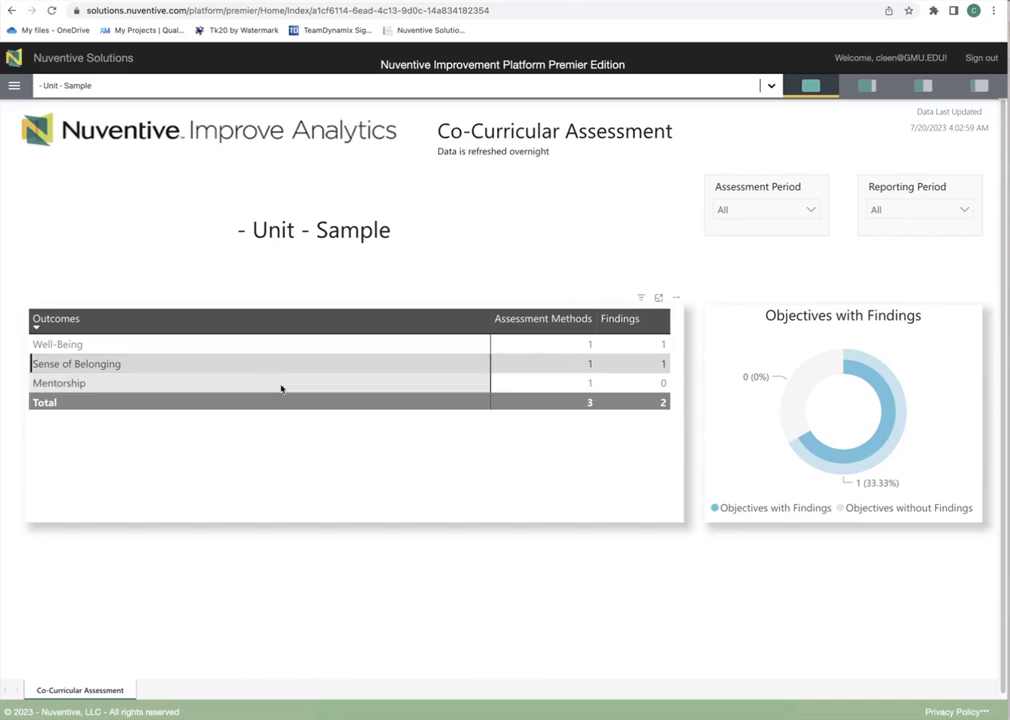
pyautogui.click(281, 386)
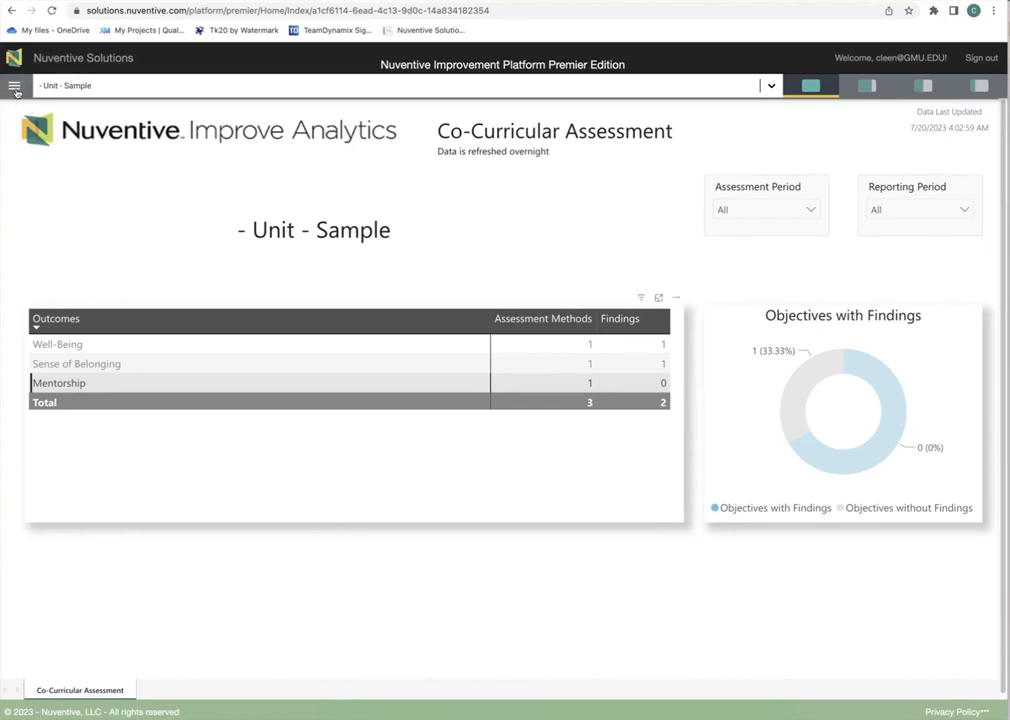
# Step: Go to General Information and look at the record's action menu without using it
pyautogui.click(15, 88)
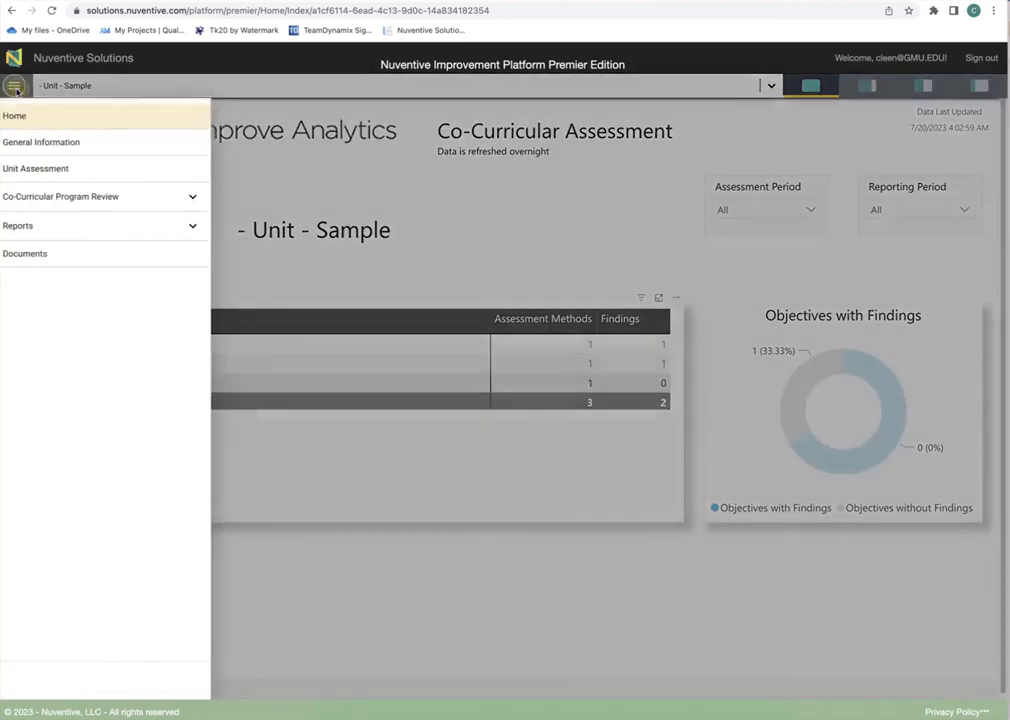
pyautogui.click(60, 145)
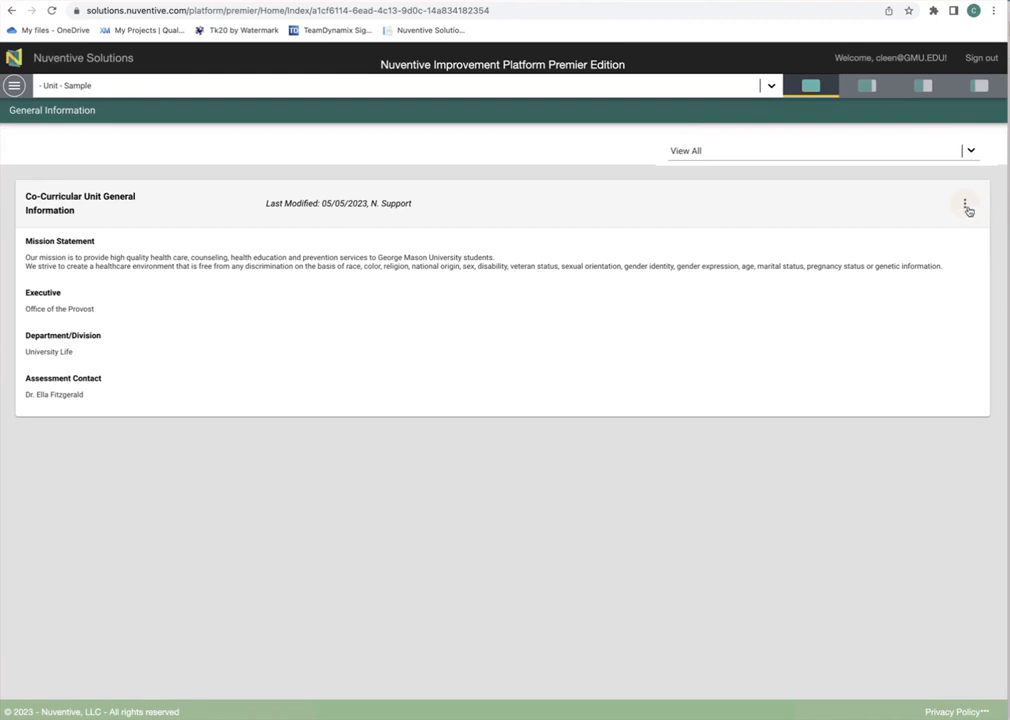
pyautogui.click(966, 208)
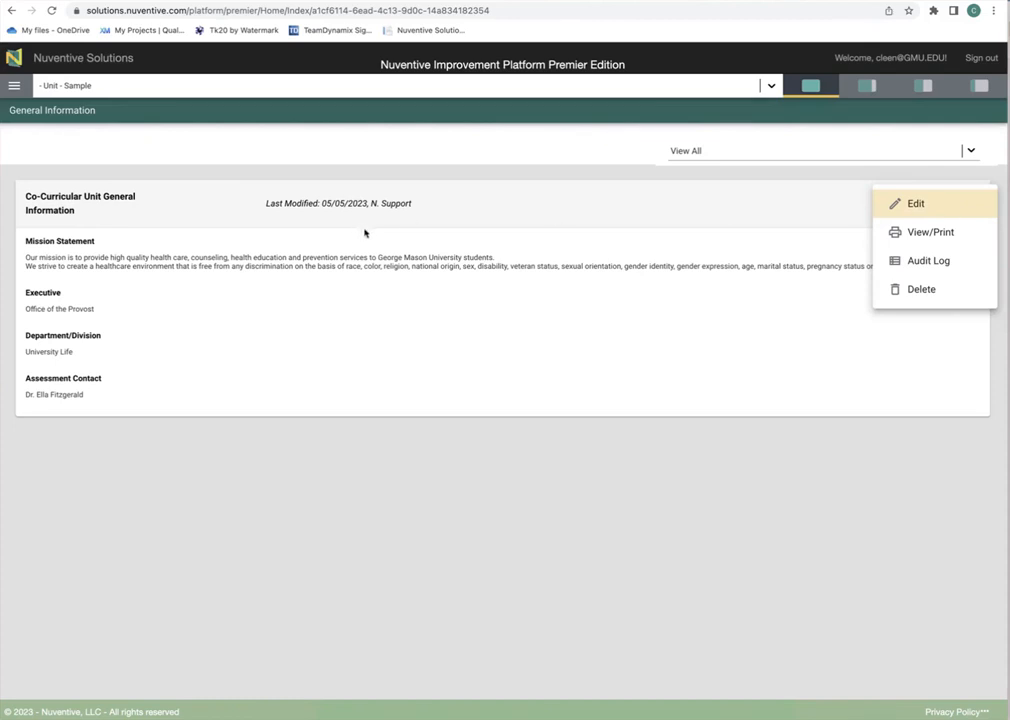
pyautogui.click(512, 215)
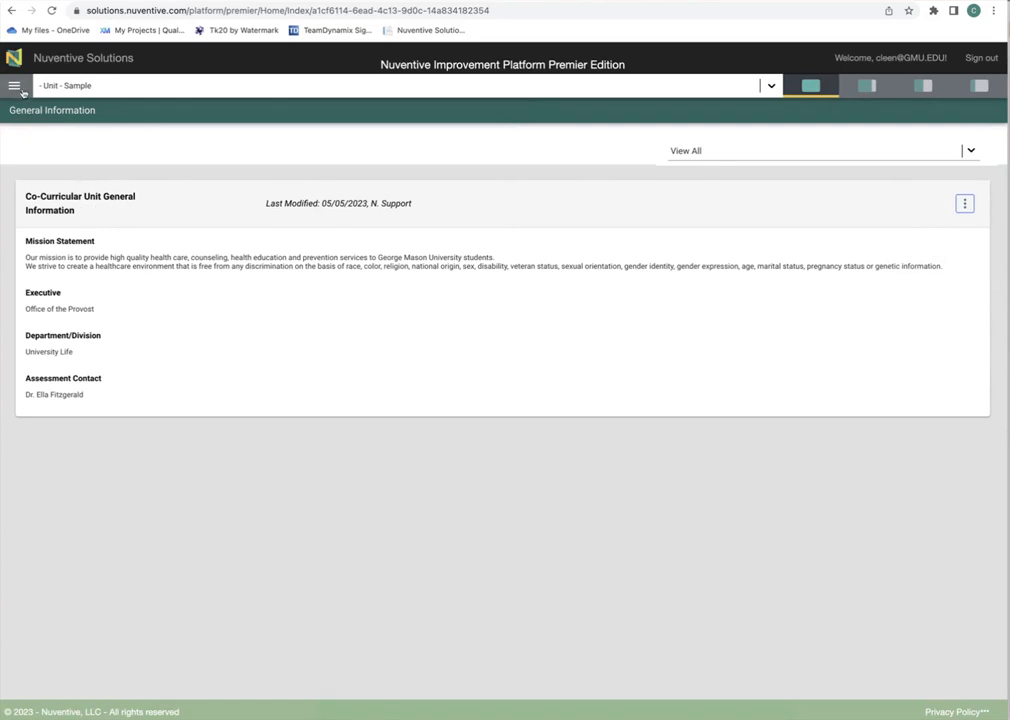
# Step: Go to the Unit Assessment page and scroll through its outcomes
pyautogui.click(15, 87)
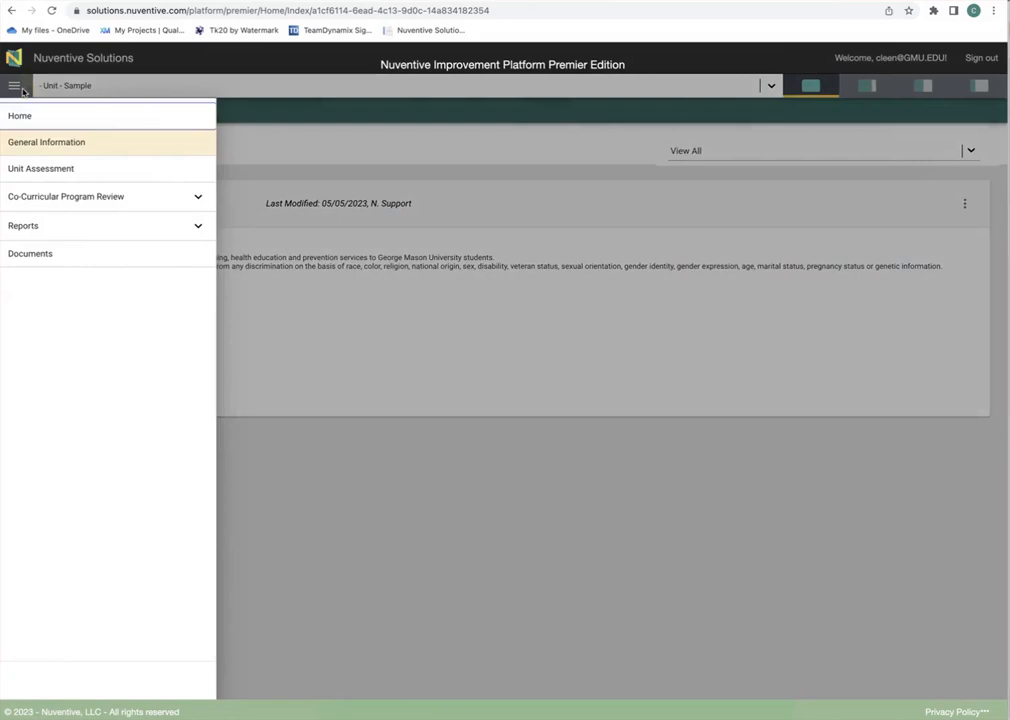
pyautogui.click(43, 168)
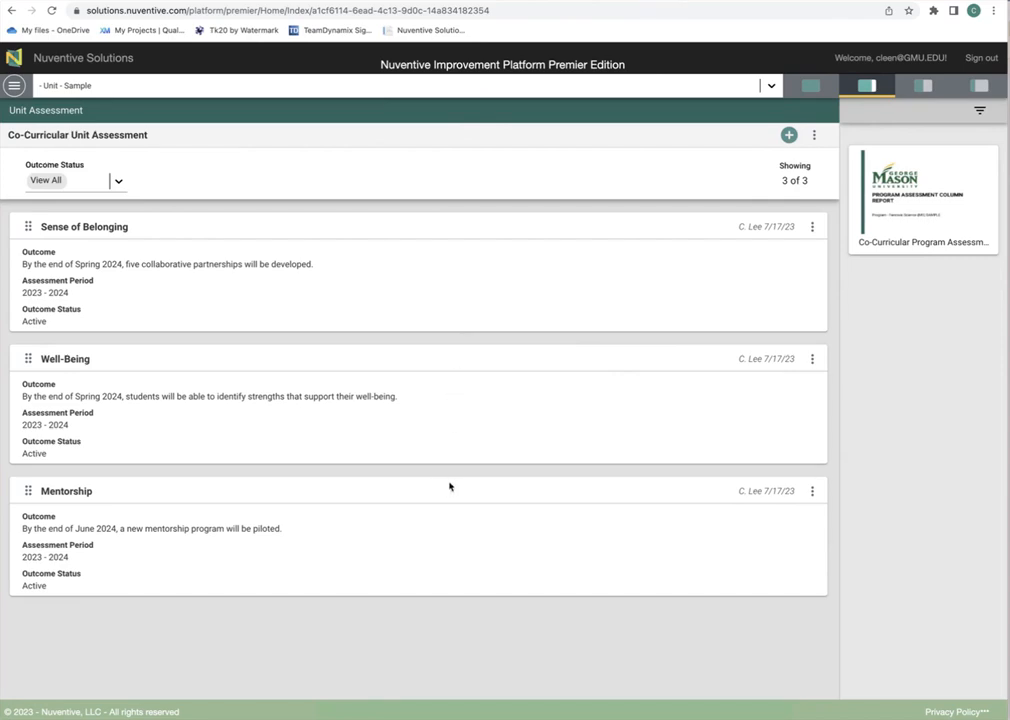
pyautogui.scroll(-1, 496, 502)
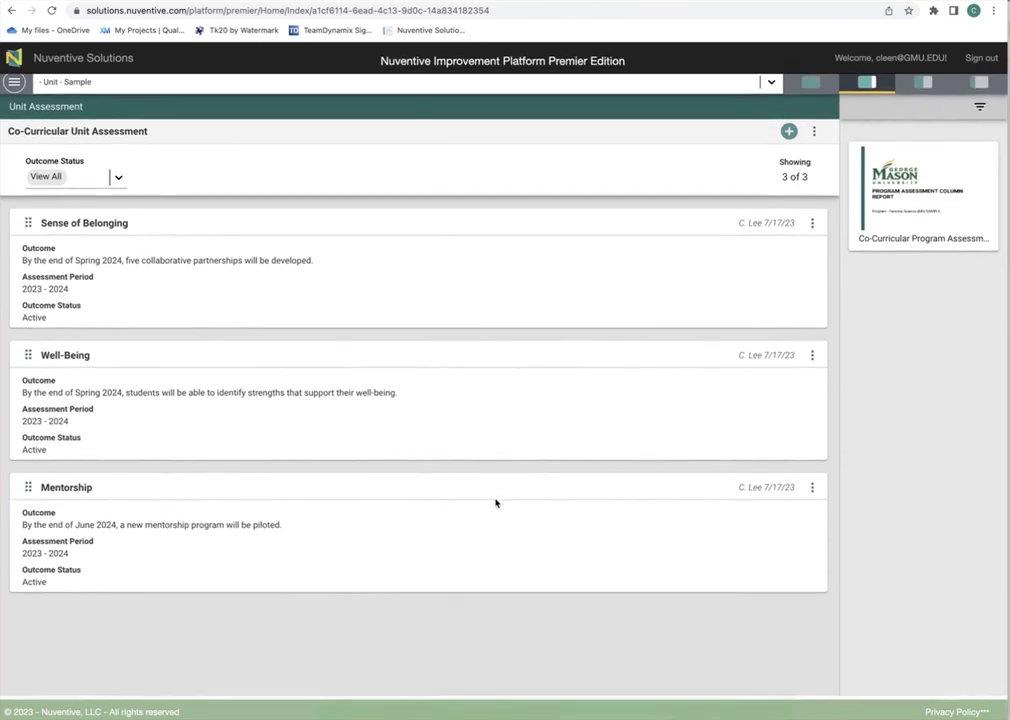
pyautogui.scroll(1, 496, 502)
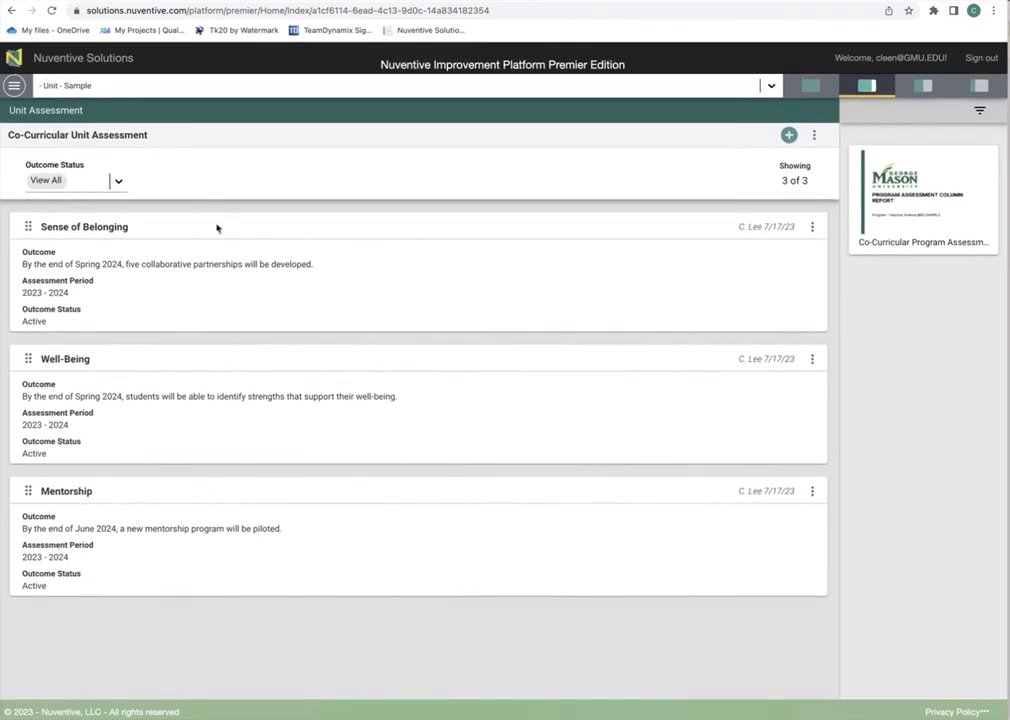
# Step: Check the Outcome Status filter choices and demonstrate reordering the Sense of Belonging card
pyautogui.click(119, 183)
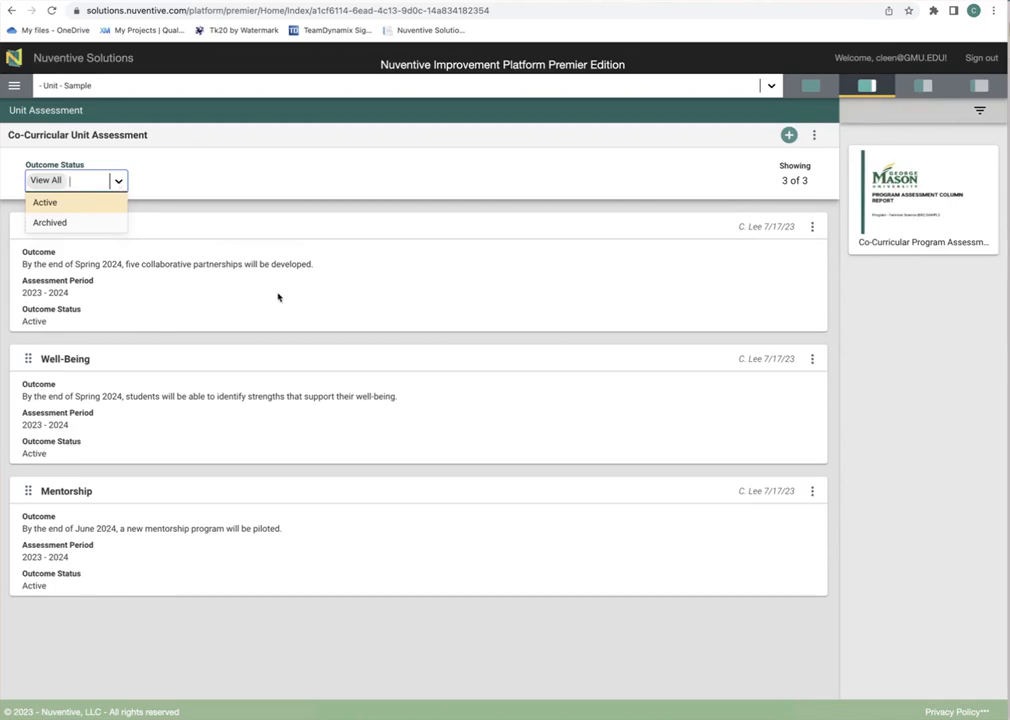
pyautogui.click(287, 225)
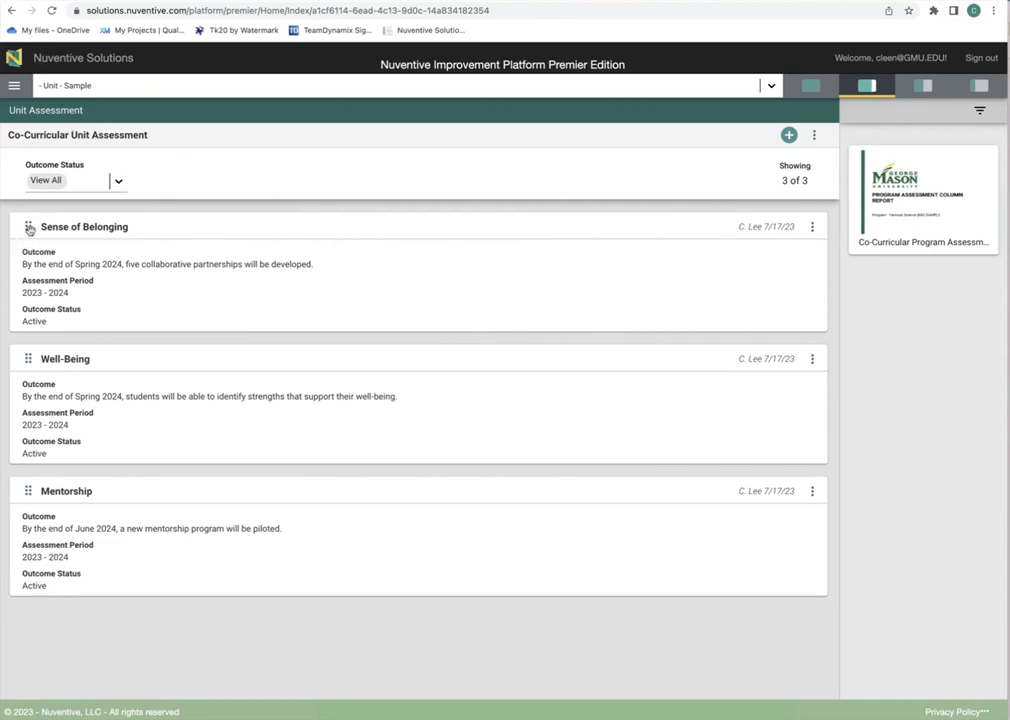
pyautogui.moveTo(28, 226)
pyautogui.mouseDown()
pyautogui.moveTo(25, 383)
pyautogui.moveTo(37, 254)
pyautogui.moveTo(34, 226)
pyautogui.moveTo(14, 507)
pyautogui.moveTo(24, 192)
pyautogui.moveTo(22, 221)
pyautogui.mouseUp()
# Step: Open the Sense of Belonging outcome and keep its goal type as Unit Goal
pyautogui.click(813, 228)
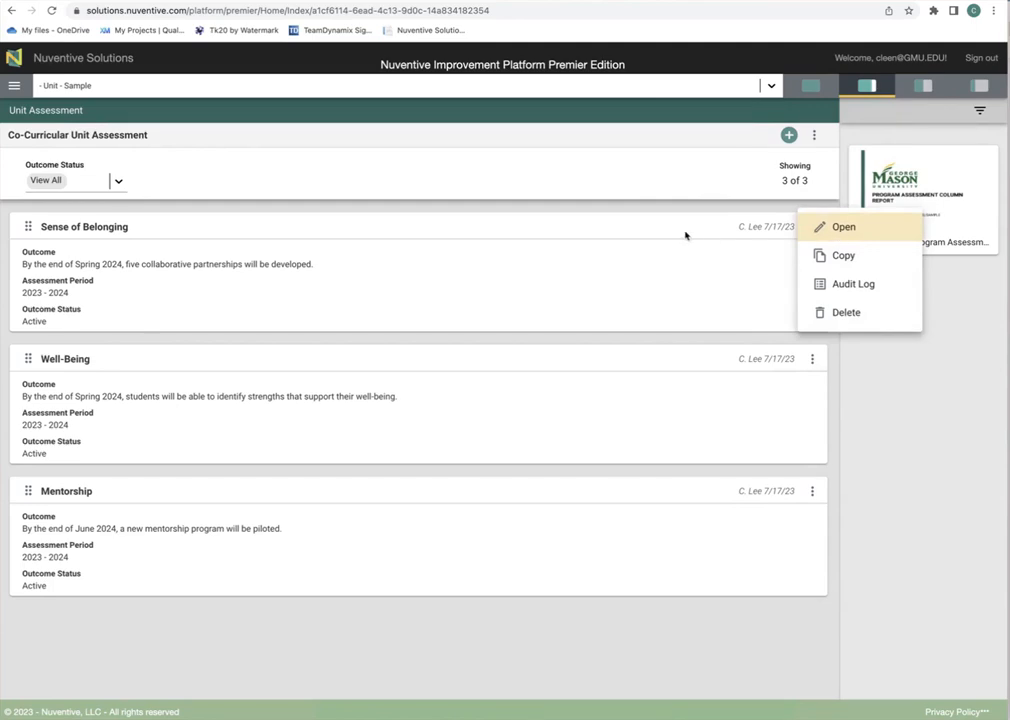
pyautogui.click(604, 229)
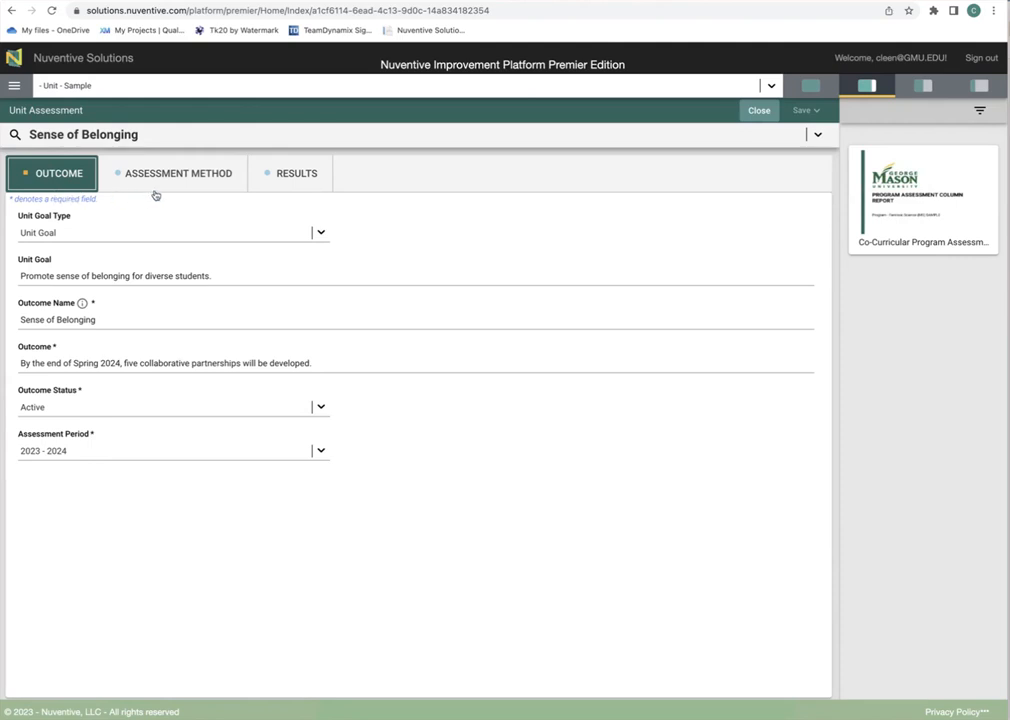
pyautogui.click(322, 235)
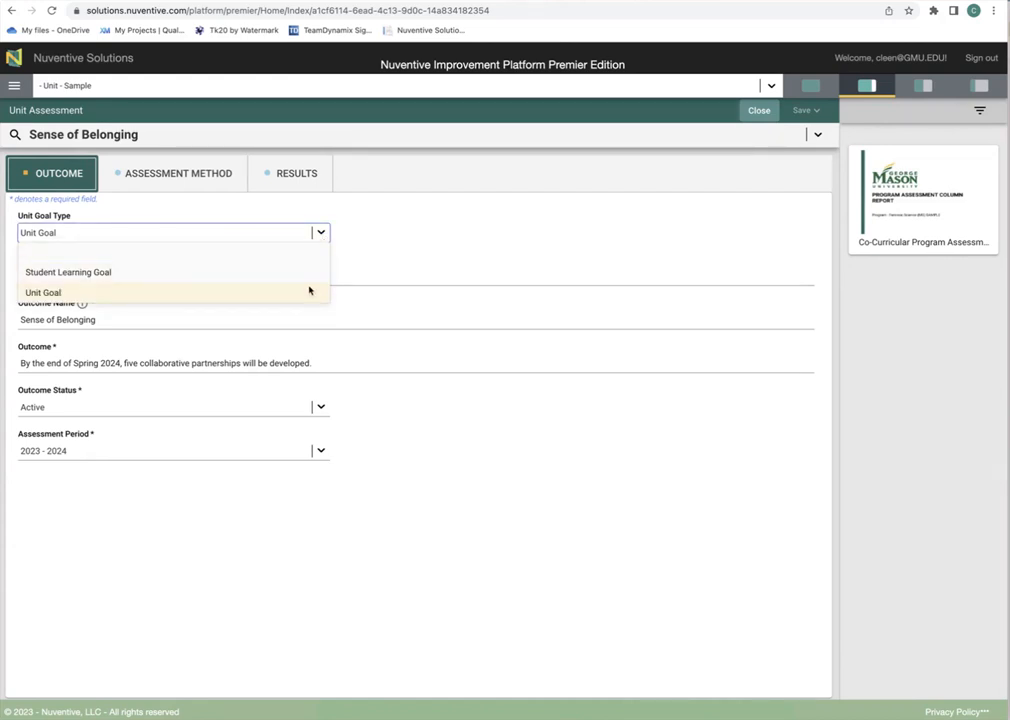
pyautogui.click(413, 230)
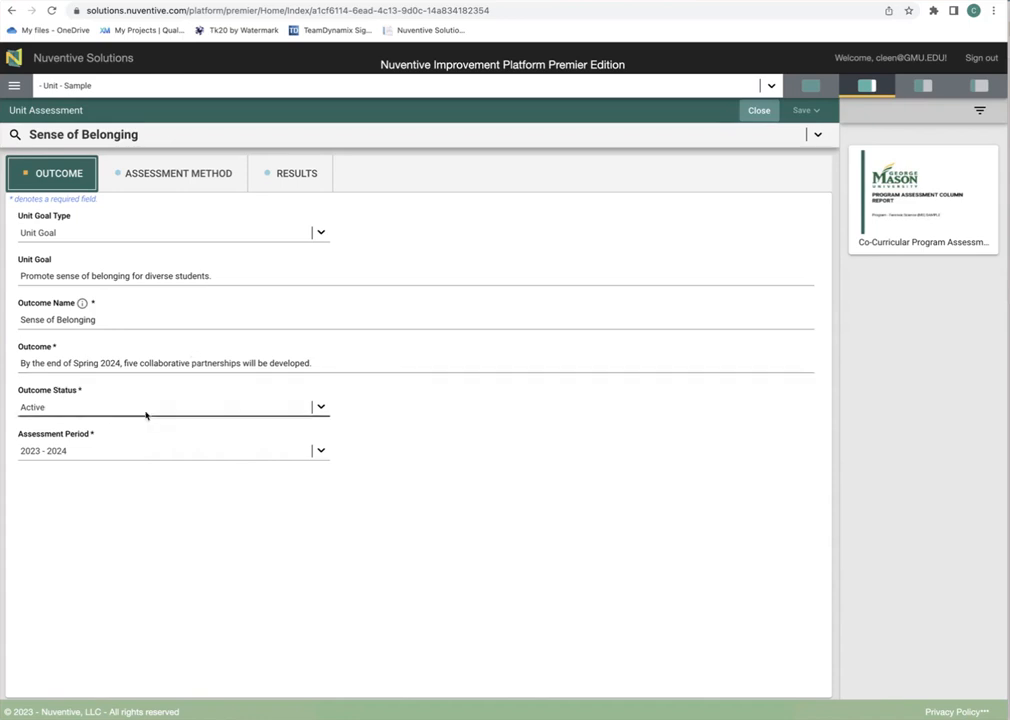
# Step: Keep the outcome status Active, then view the Partnerships assessment method
pyautogui.click(324, 410)
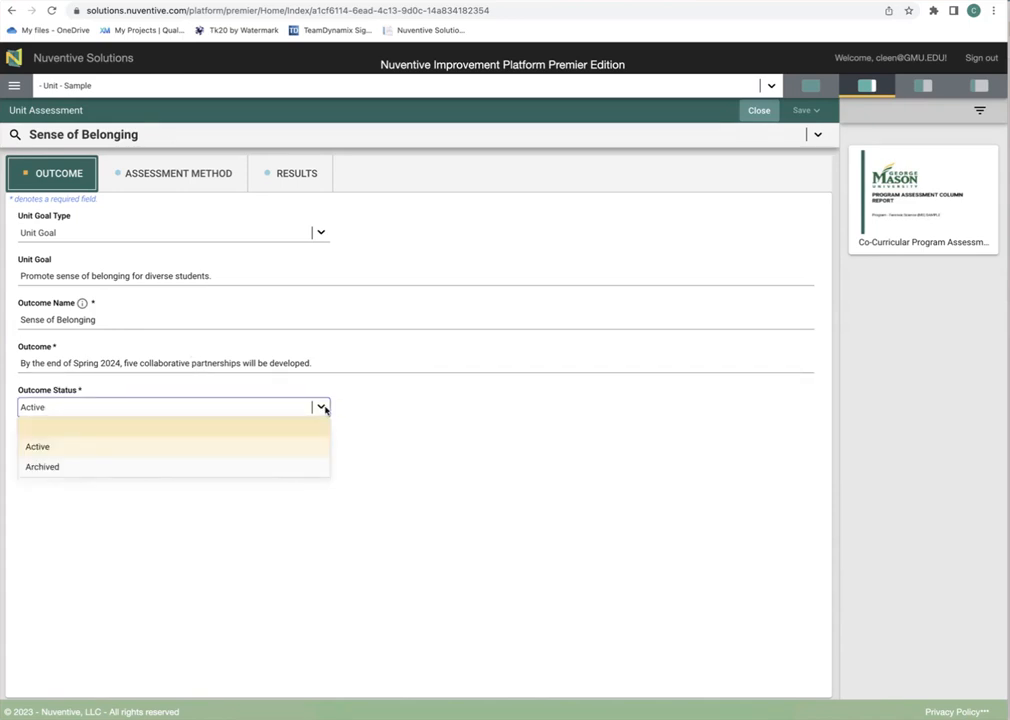
pyautogui.click(324, 409)
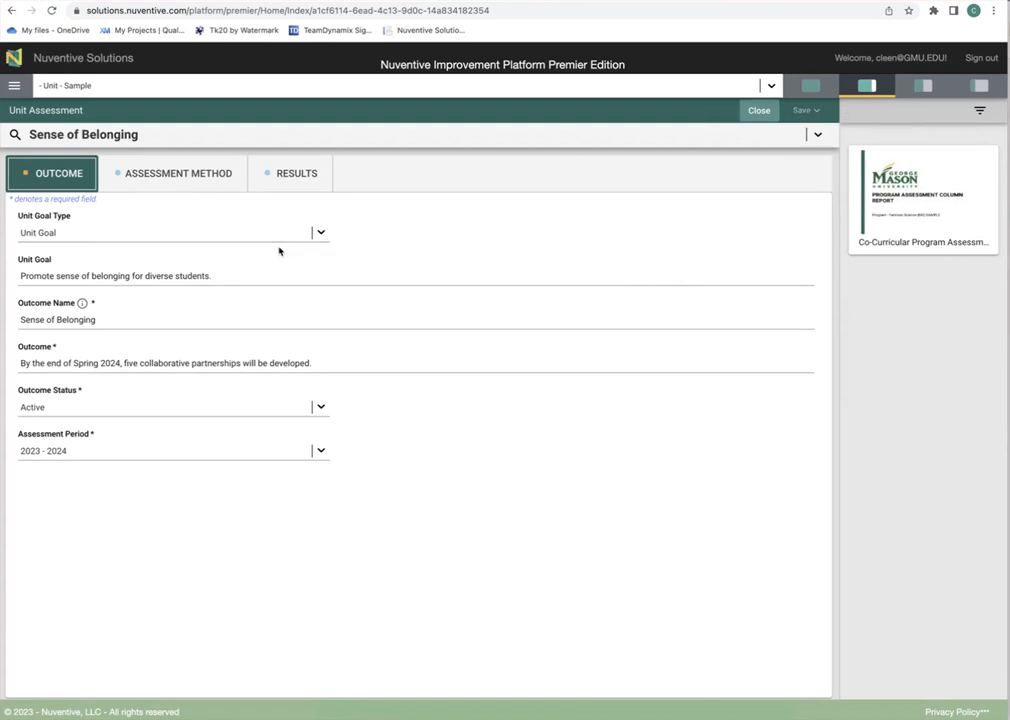
pyautogui.click(197, 187)
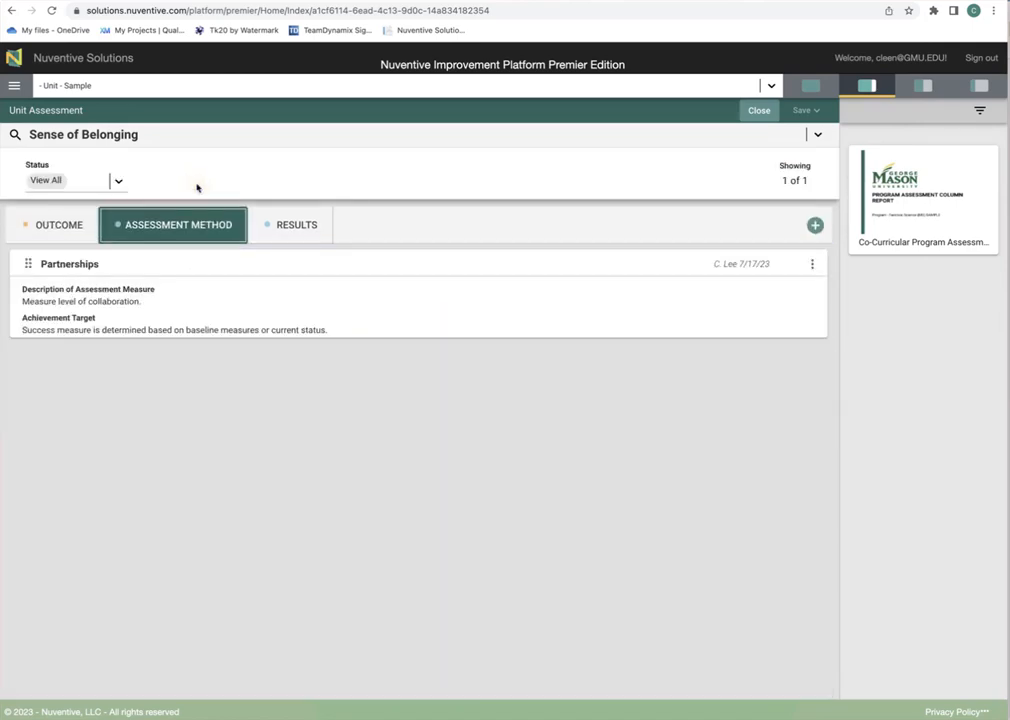
# Step: Open the Partnerships measure record and view the help note for the measure name
pyautogui.click(266, 265)
pyautogui.click(266, 264)
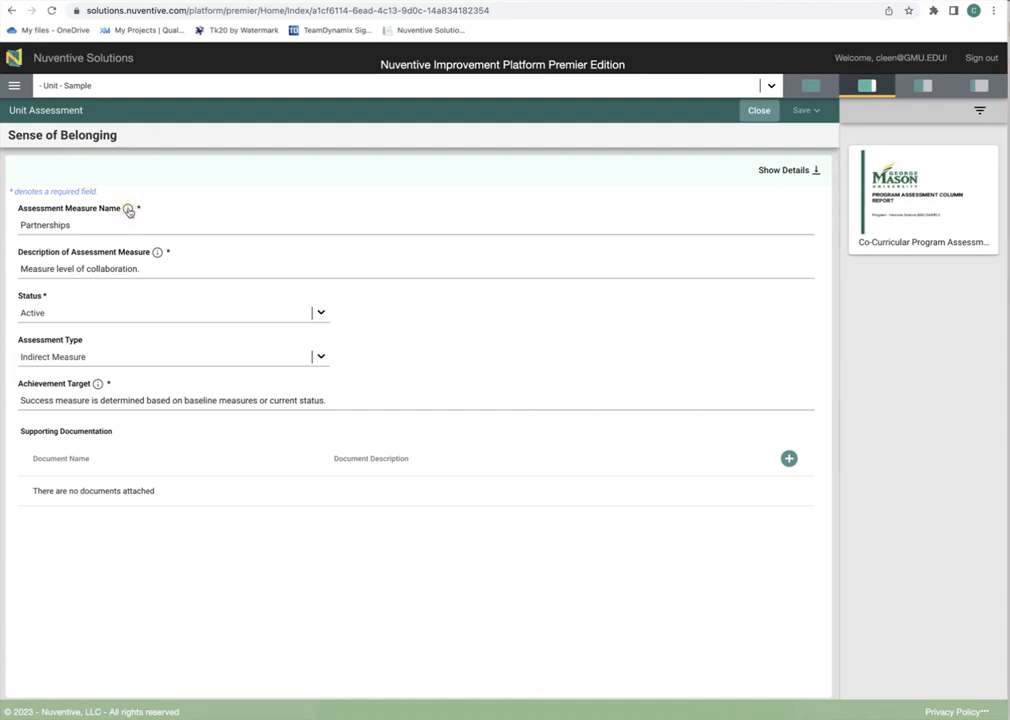
pyautogui.click(129, 212)
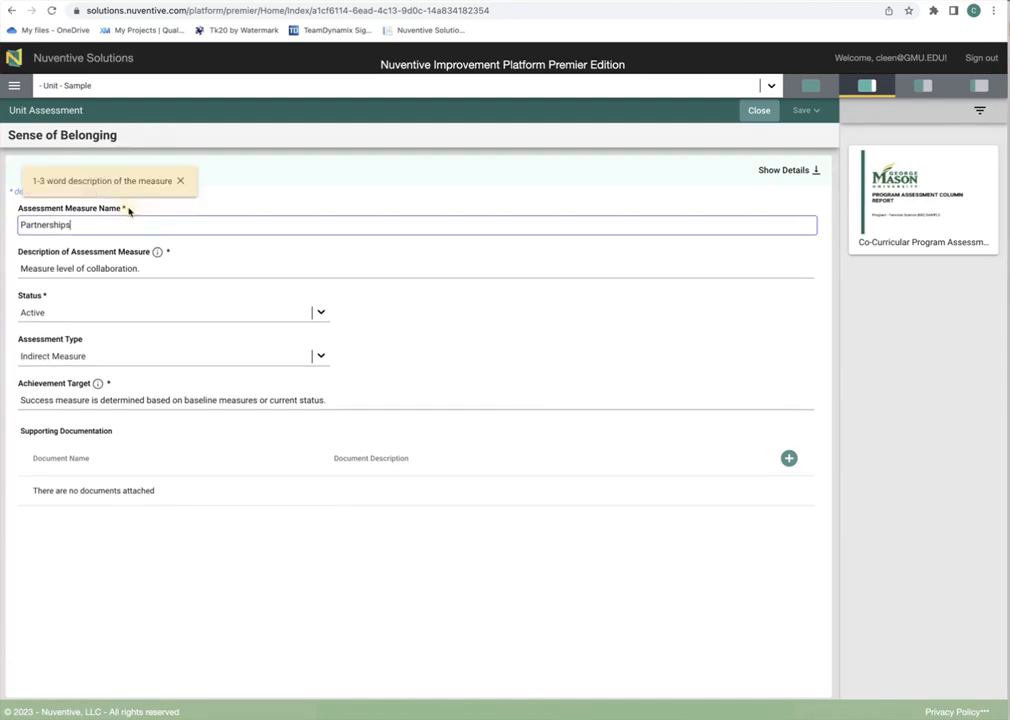
pyautogui.click(277, 202)
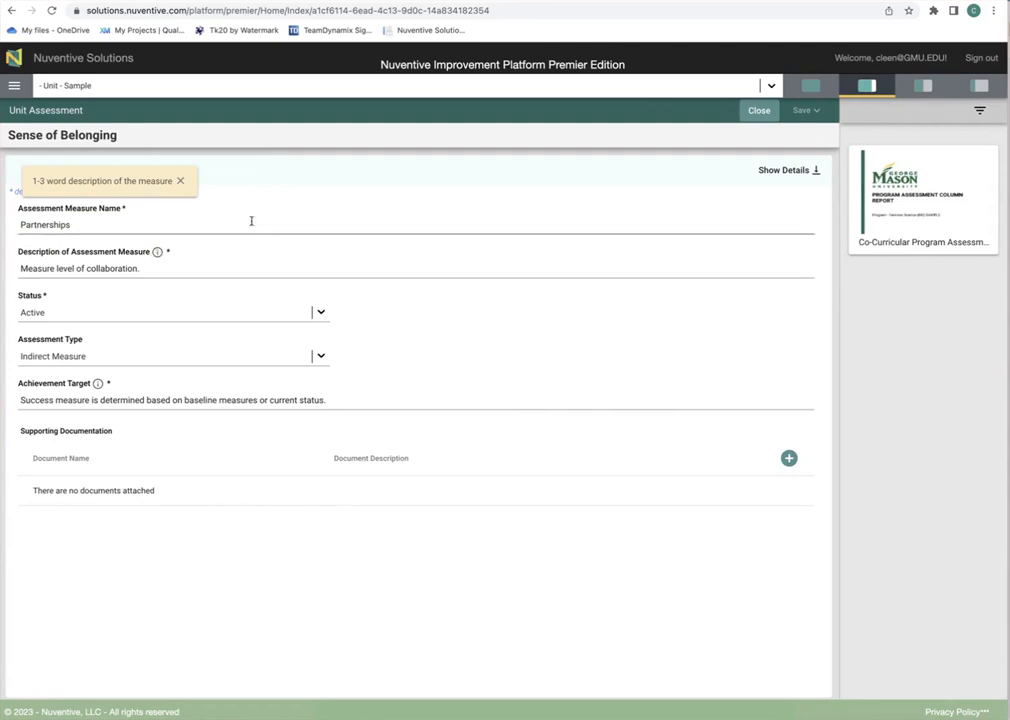
pyautogui.click(182, 182)
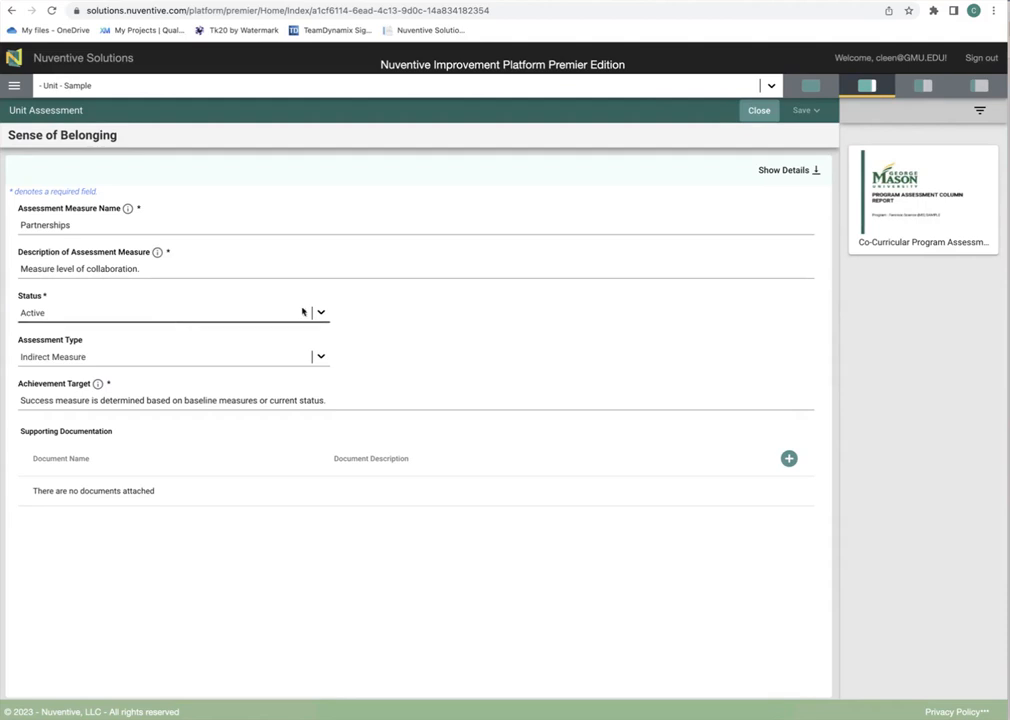
# Step: Confirm status Active and assessment type Indirect Measure, then review the achievement target
pyautogui.click(321, 314)
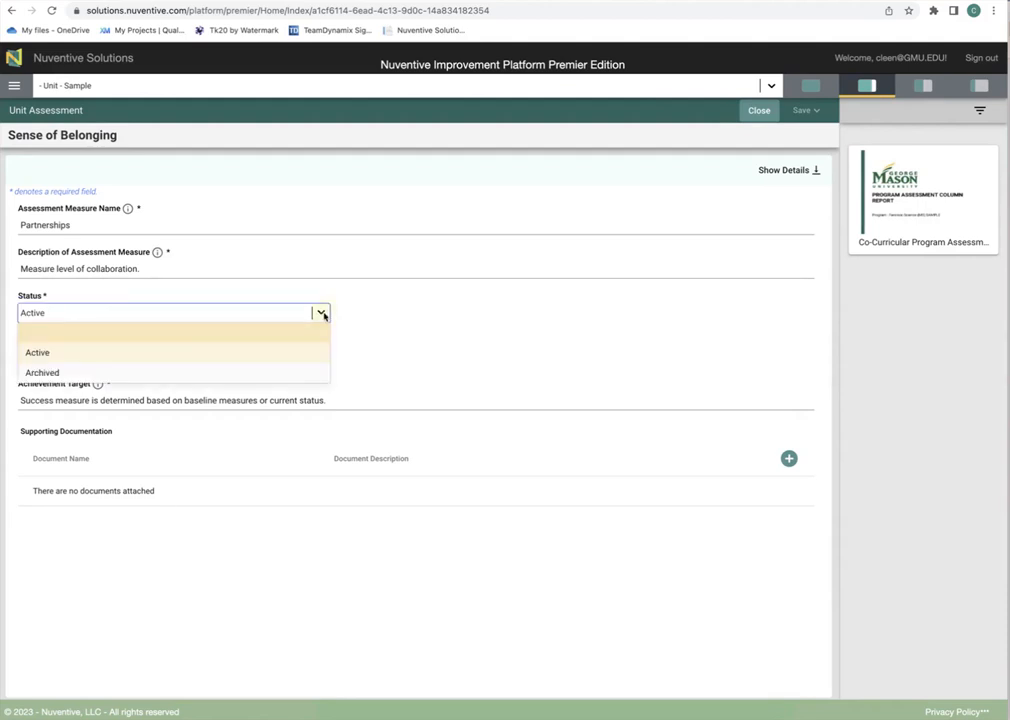
pyautogui.click(397, 316)
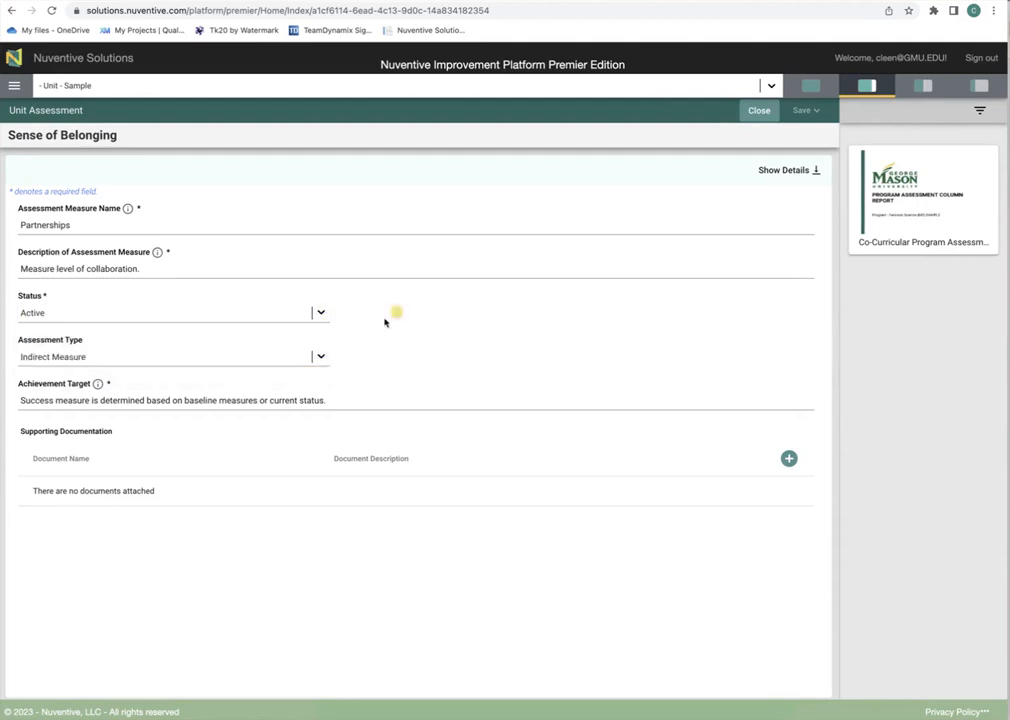
pyautogui.click(321, 358)
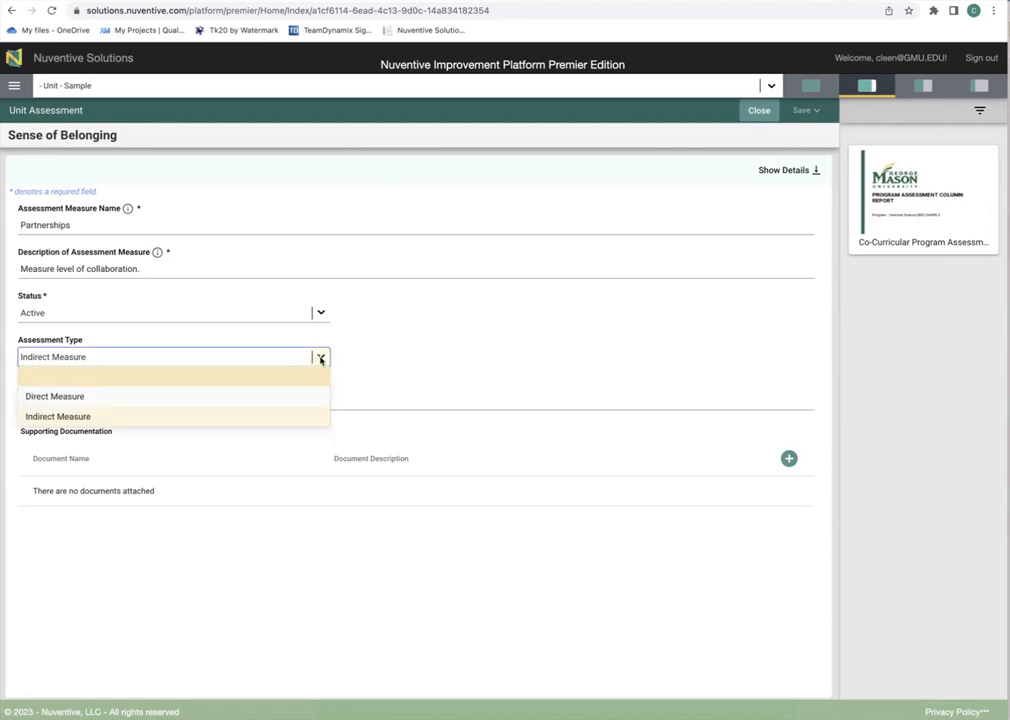
pyautogui.click(371, 359)
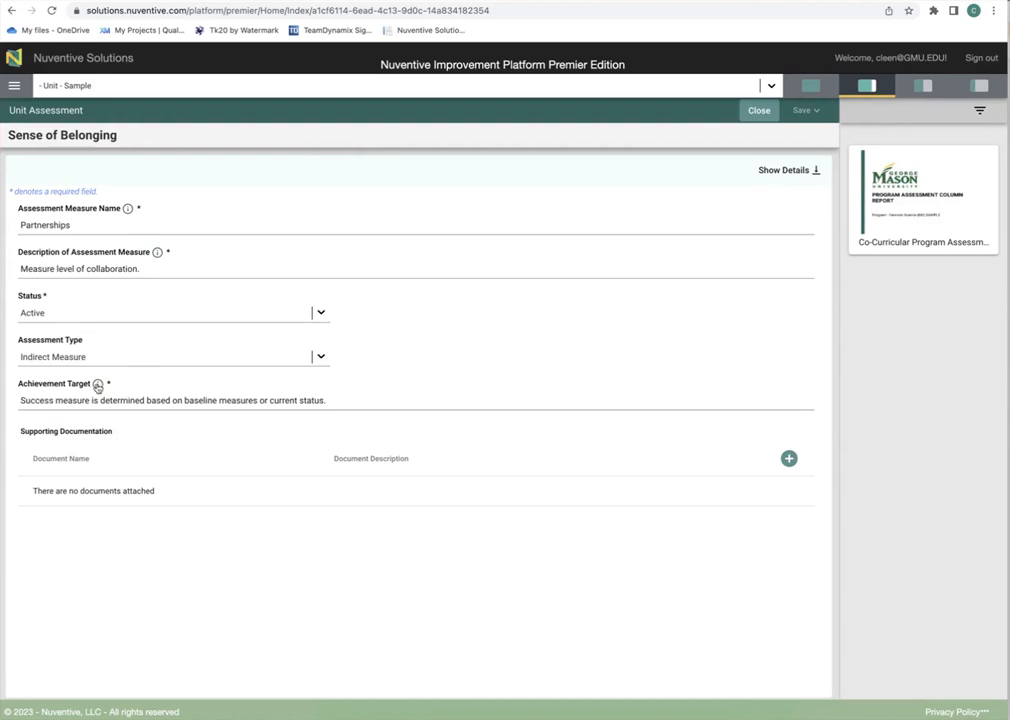
pyautogui.click(304, 399)
# Step: Close the Partnerships measure and open its 2023 - 2024 record from the Results tab
pyautogui.click(760, 111)
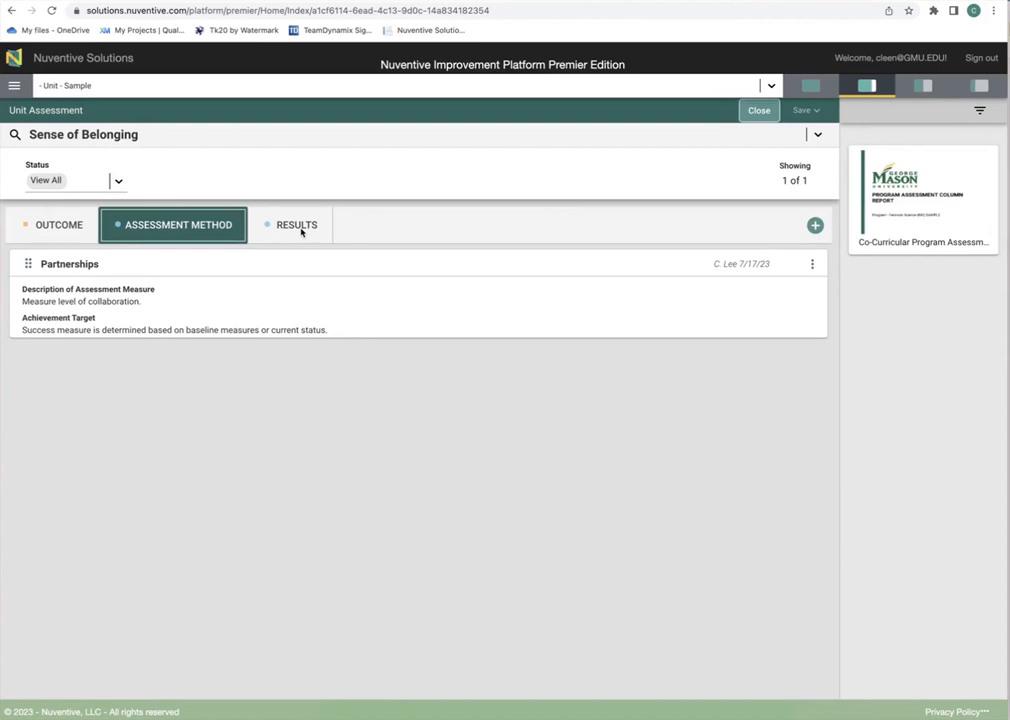
pyautogui.click(302, 230)
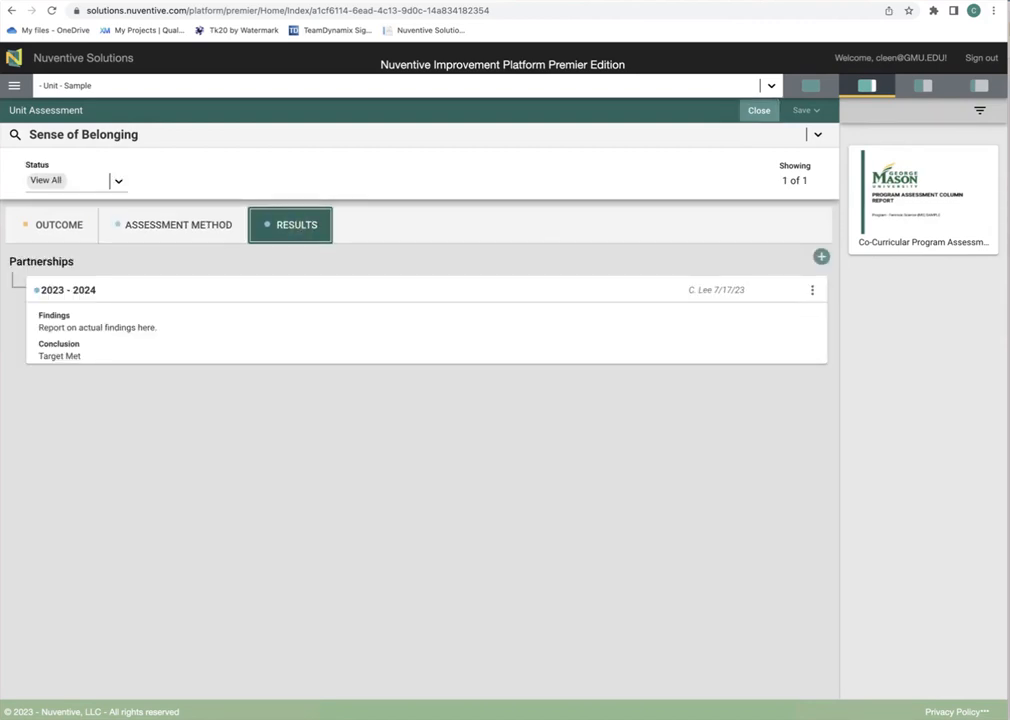
pyautogui.click(330, 290)
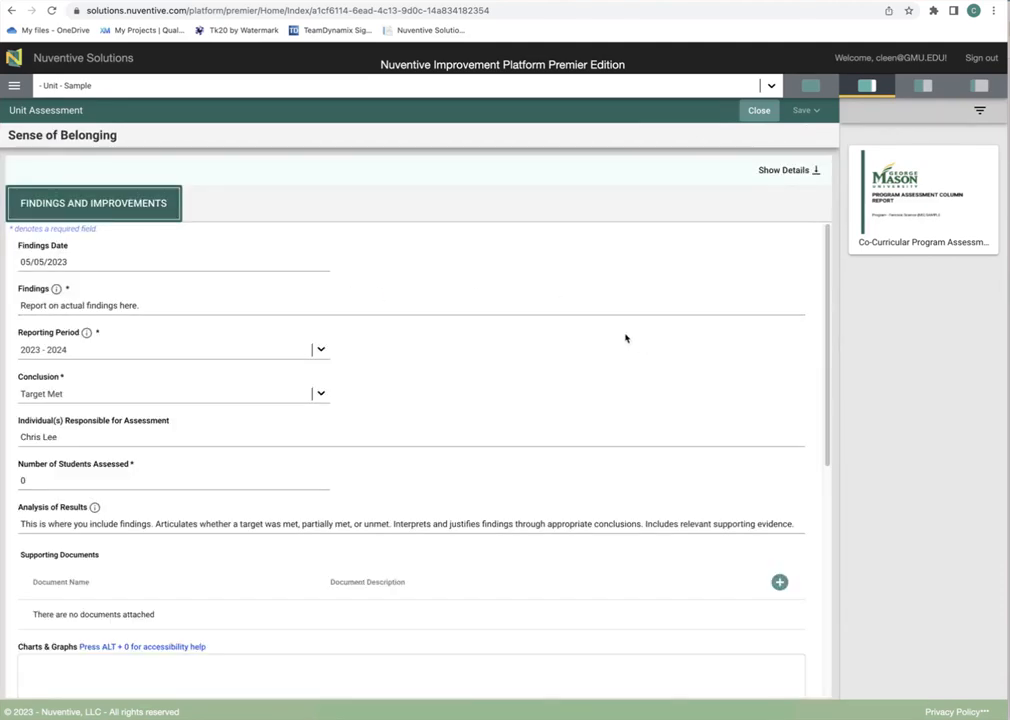
# Step: Review Findings Date and Findings, keeping reporting year 2023 - 2024 and conclusion Target Met
pyautogui.click(141, 261)
pyautogui.click(140, 305)
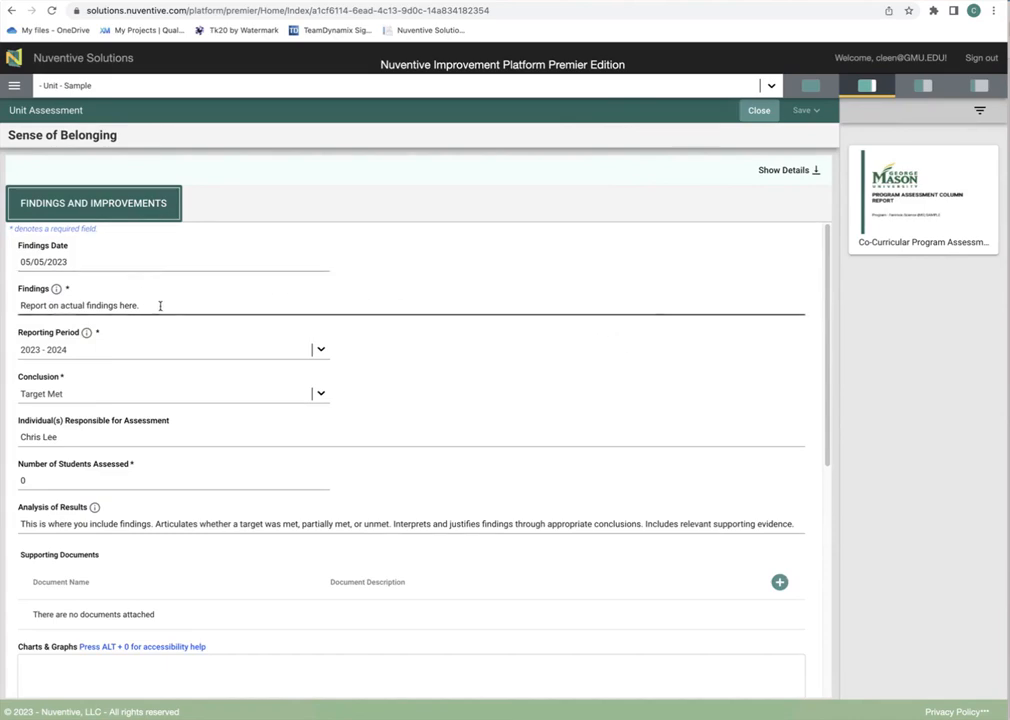
pyautogui.click(322, 350)
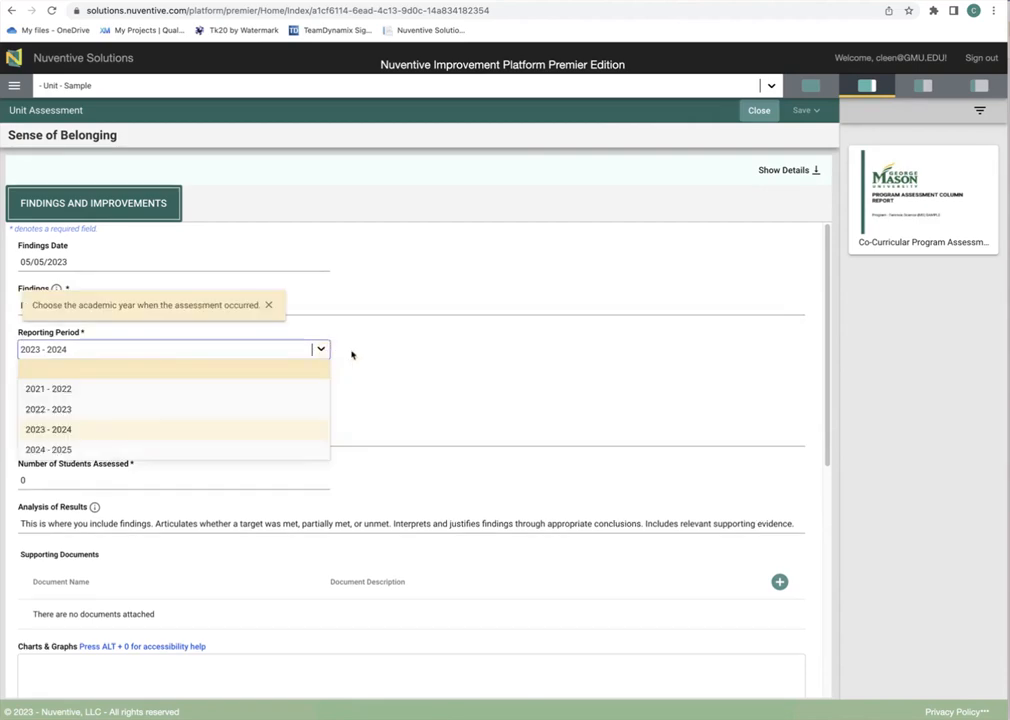
pyautogui.click(387, 353)
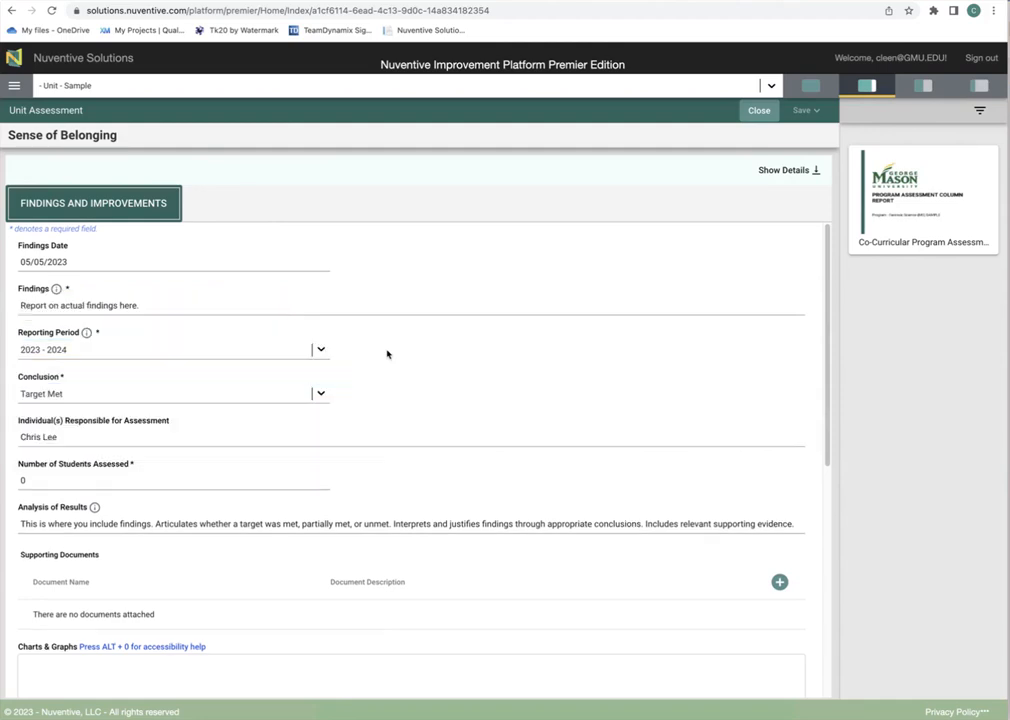
pyautogui.click(321, 395)
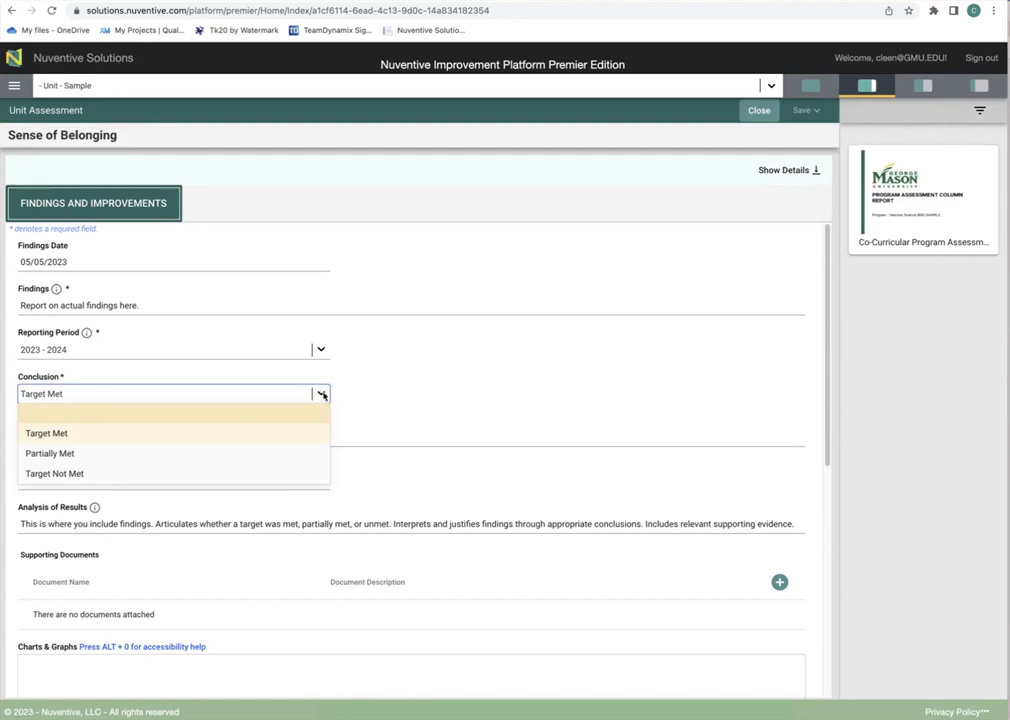
pyautogui.click(387, 402)
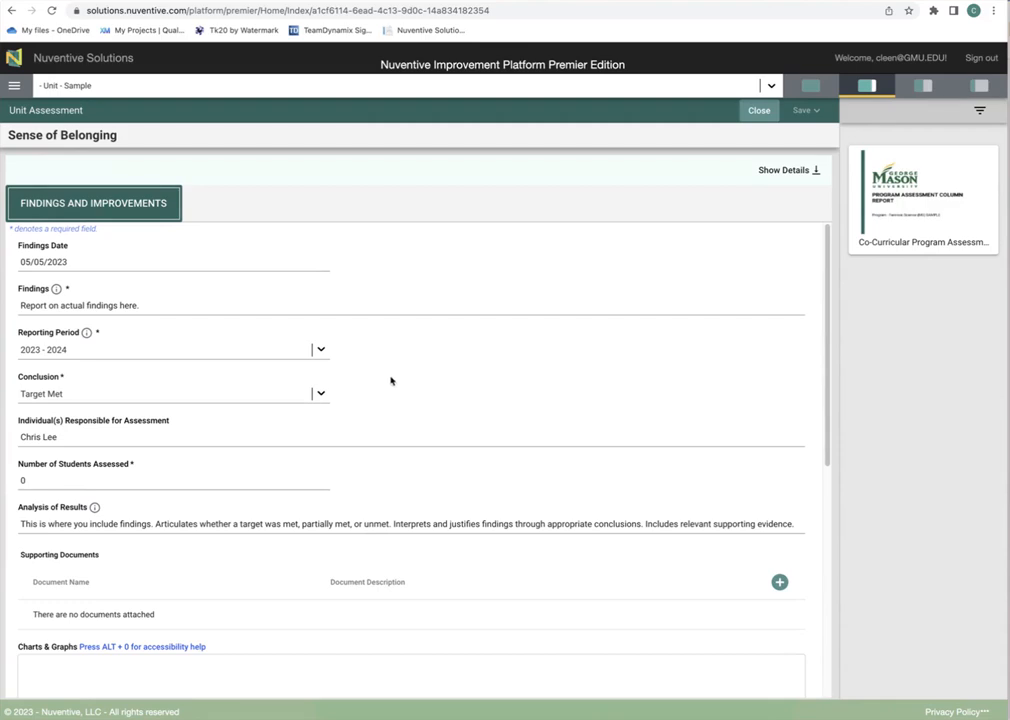
# Step: Review Analysis of Results and continue down to Actions & Improvement Plans
pyautogui.scroll(-1, 401, 406)
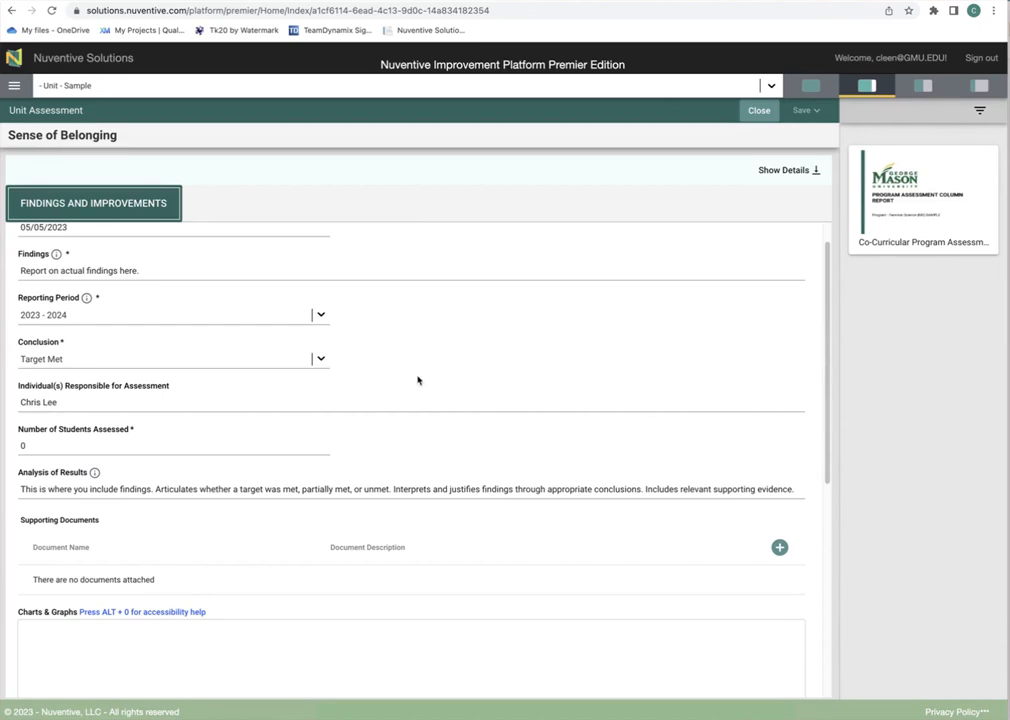
pyautogui.scroll(-2, 418, 380)
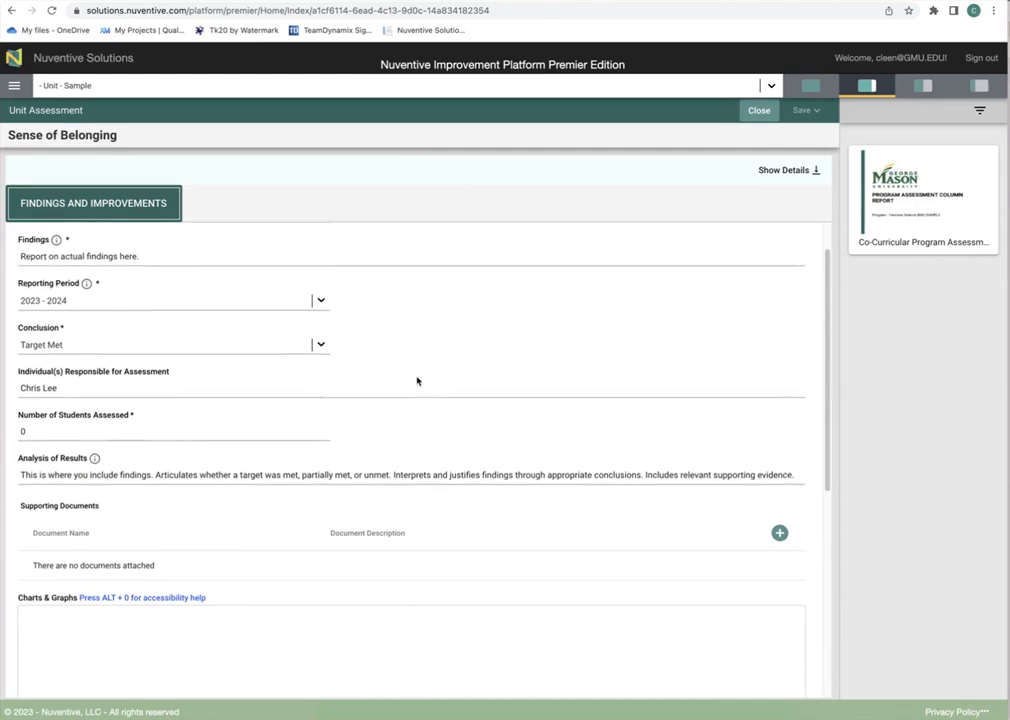
pyautogui.scroll(-1, 418, 380)
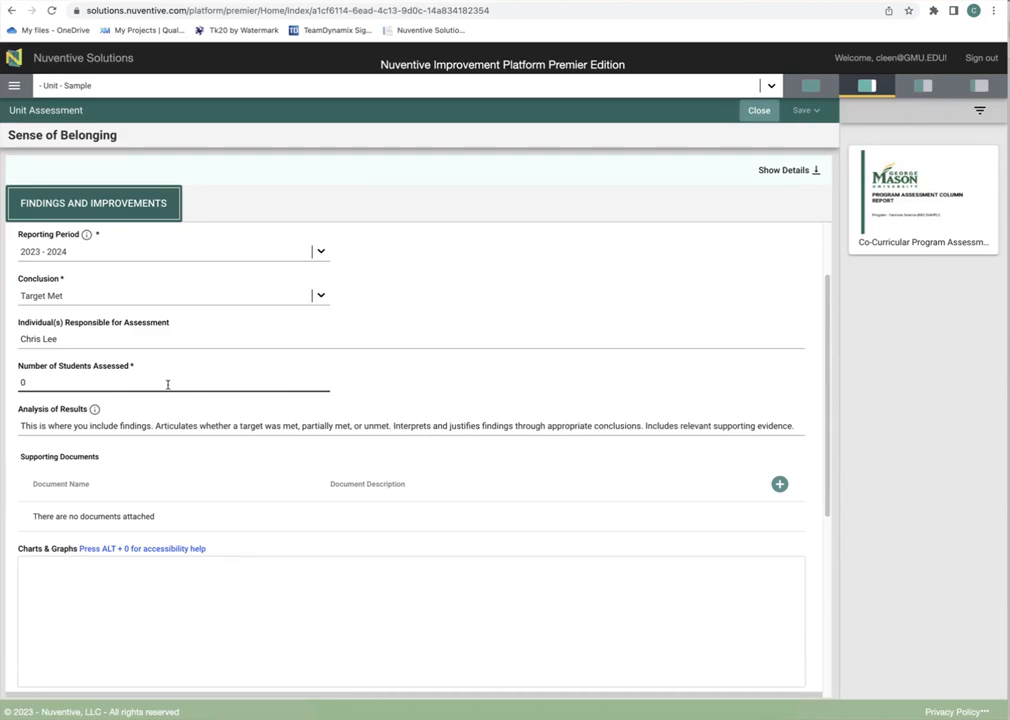
pyautogui.click(155, 425)
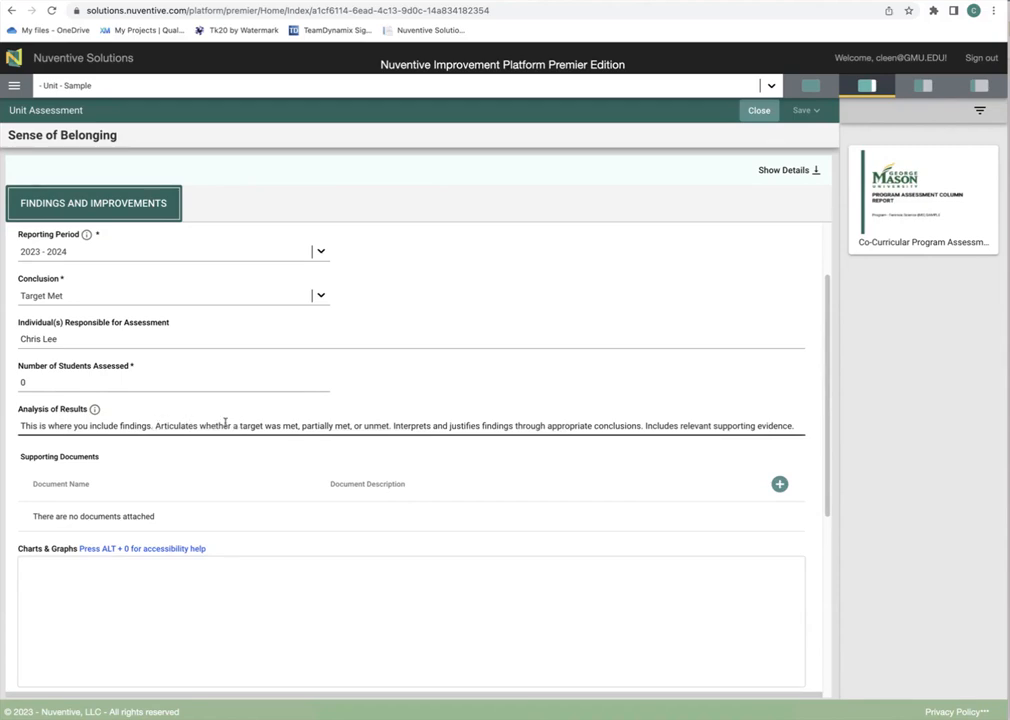
pyautogui.click(556, 440)
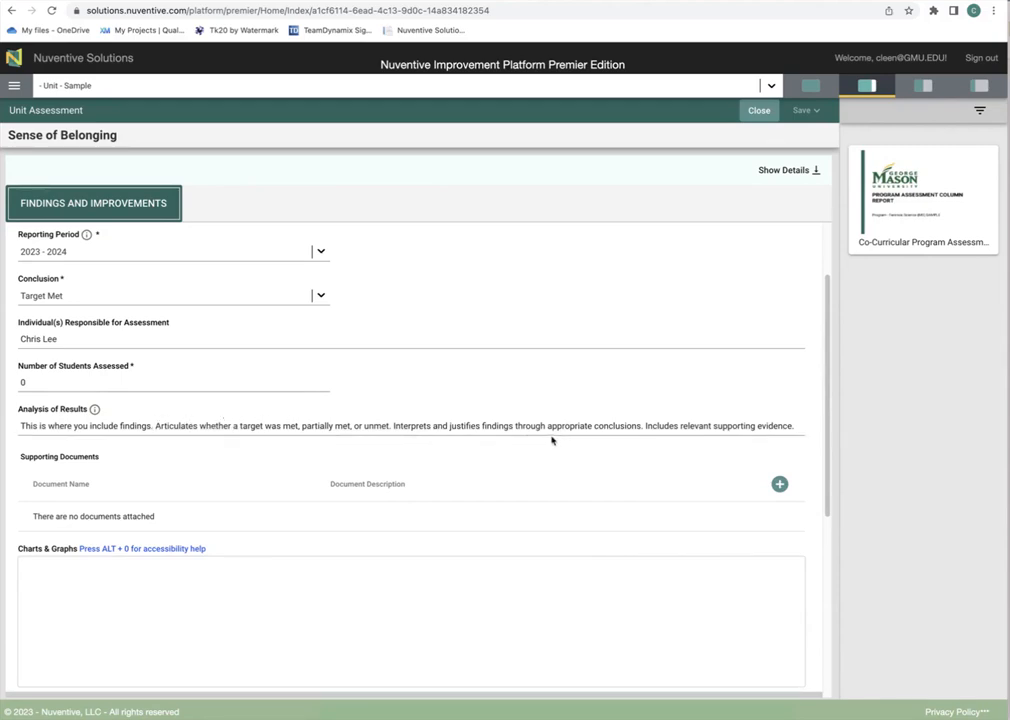
pyautogui.scroll(-3, 724, 468)
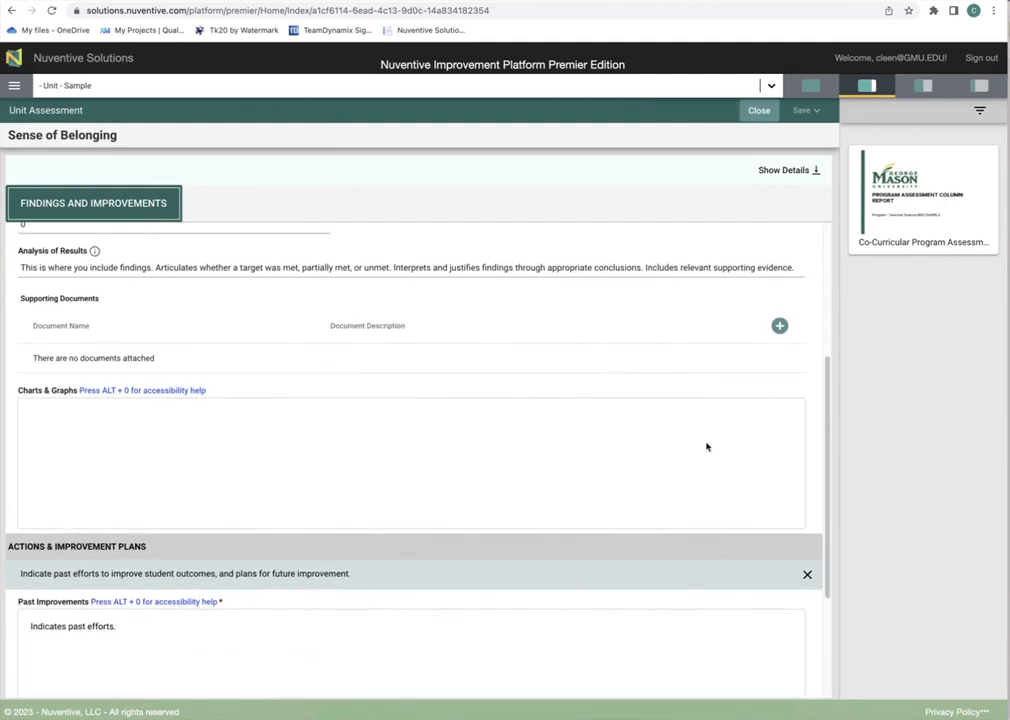
# Step: Review Future Improvements and Resources Needed, then save and close the findings record
pyautogui.scroll(-1, 706, 446)
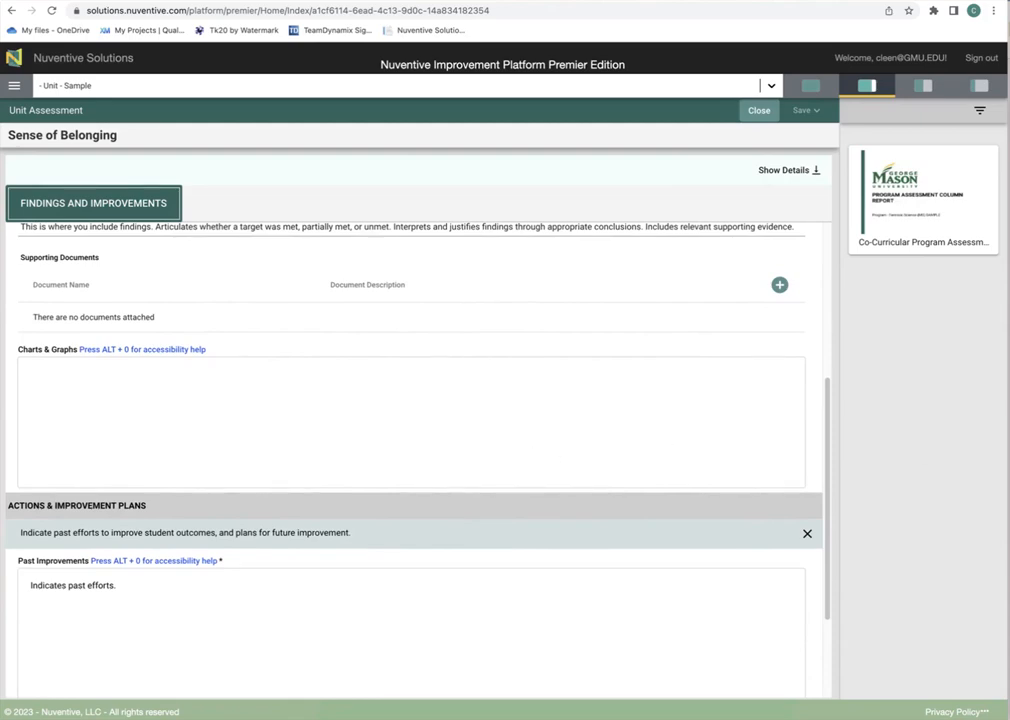
pyautogui.scroll(-4, 645, 440)
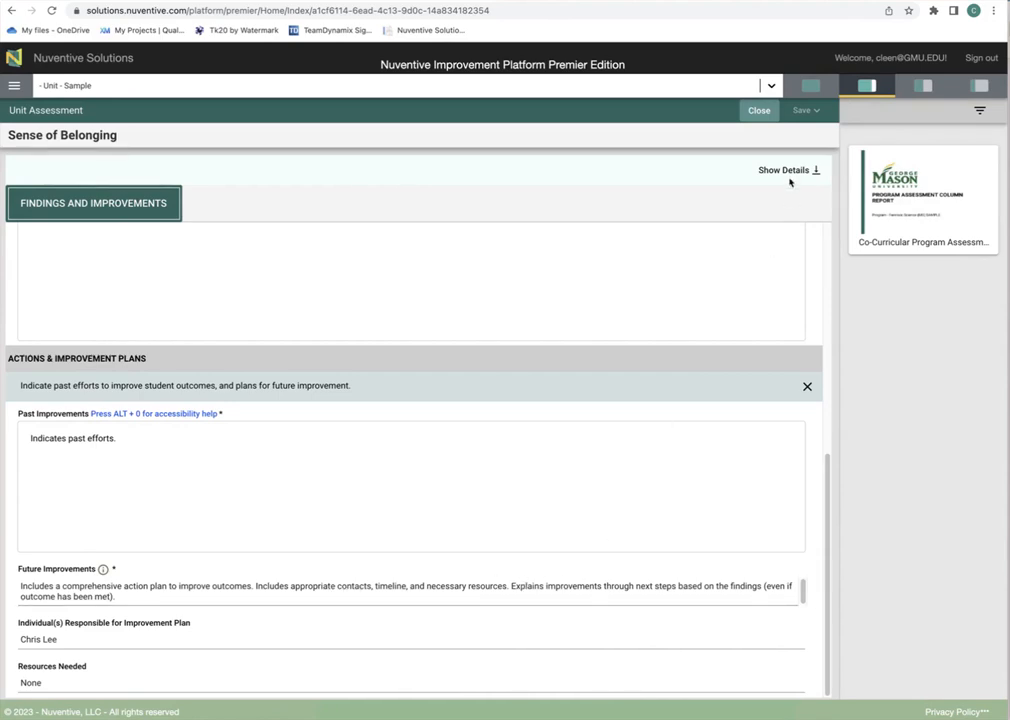
pyautogui.click(807, 113)
pyautogui.click(762, 115)
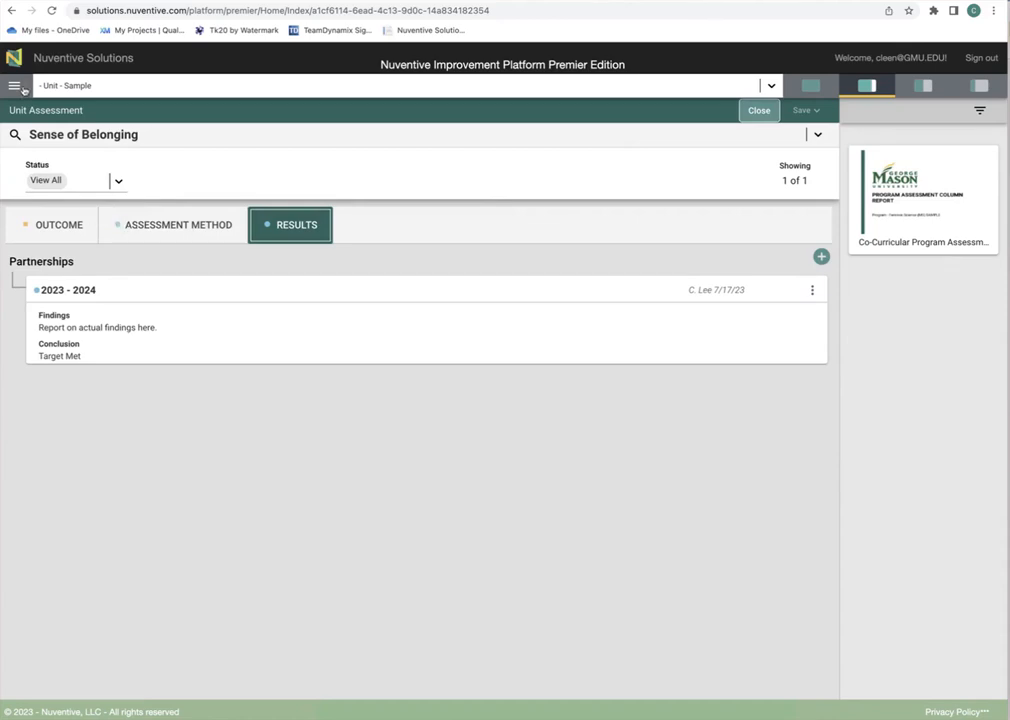
# Step: Expand Reports in the navigation menu to view report options, then go to Documents
pyautogui.click(14, 86)
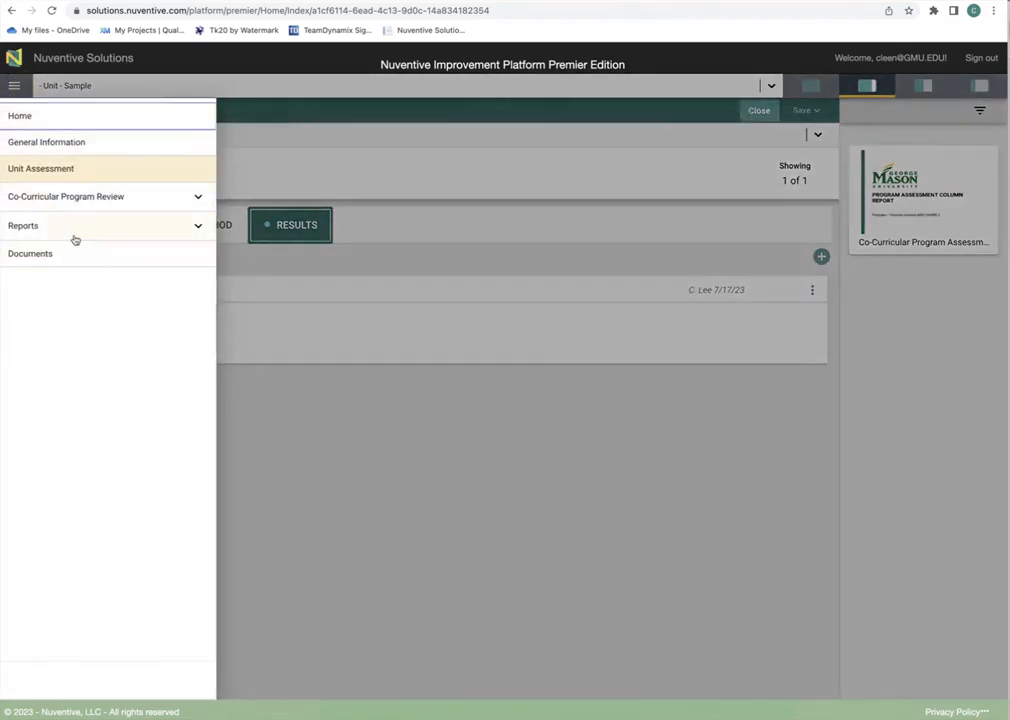
pyautogui.click(82, 234)
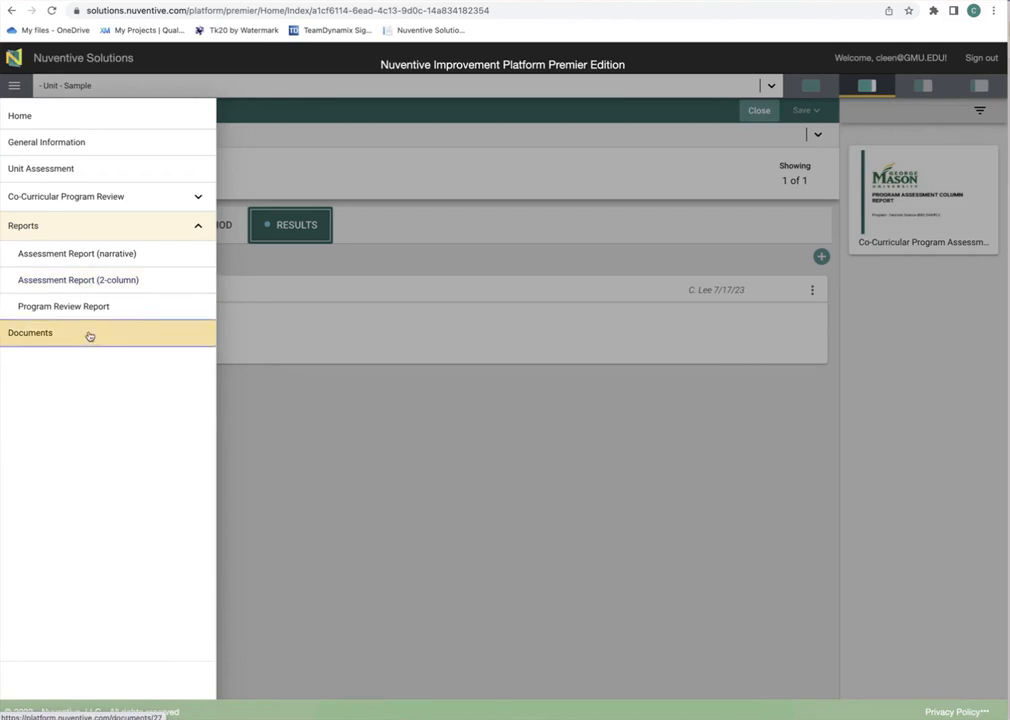
pyautogui.click(89, 336)
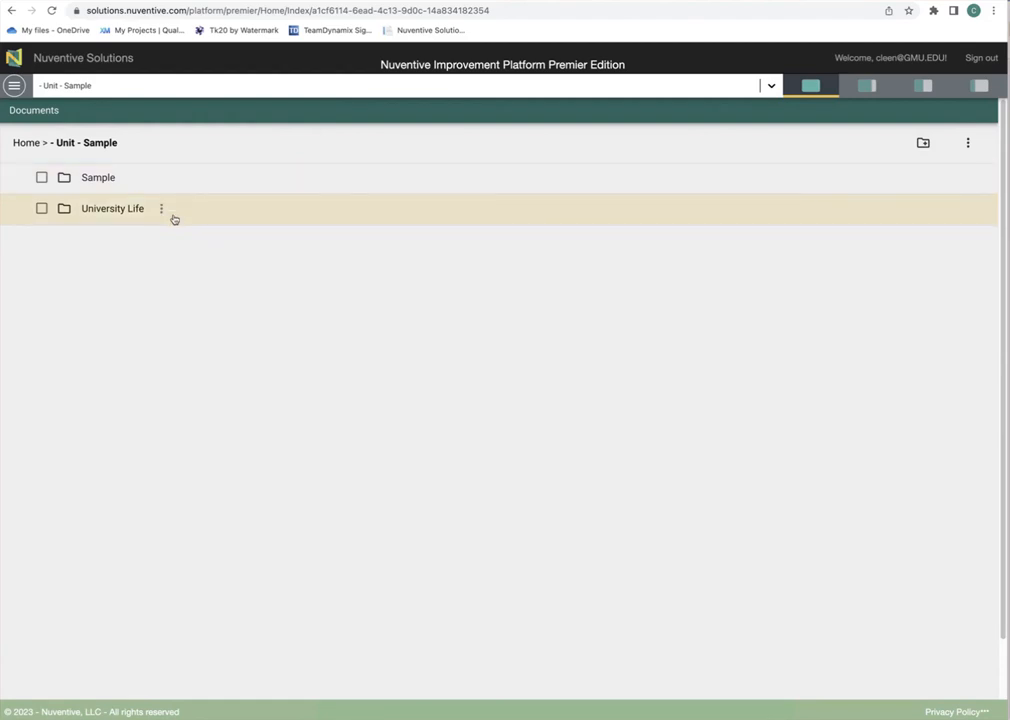
# Step: Open the University Life folder and look over the Add Document form's Name, Url and Description fields
pyautogui.click(112, 216)
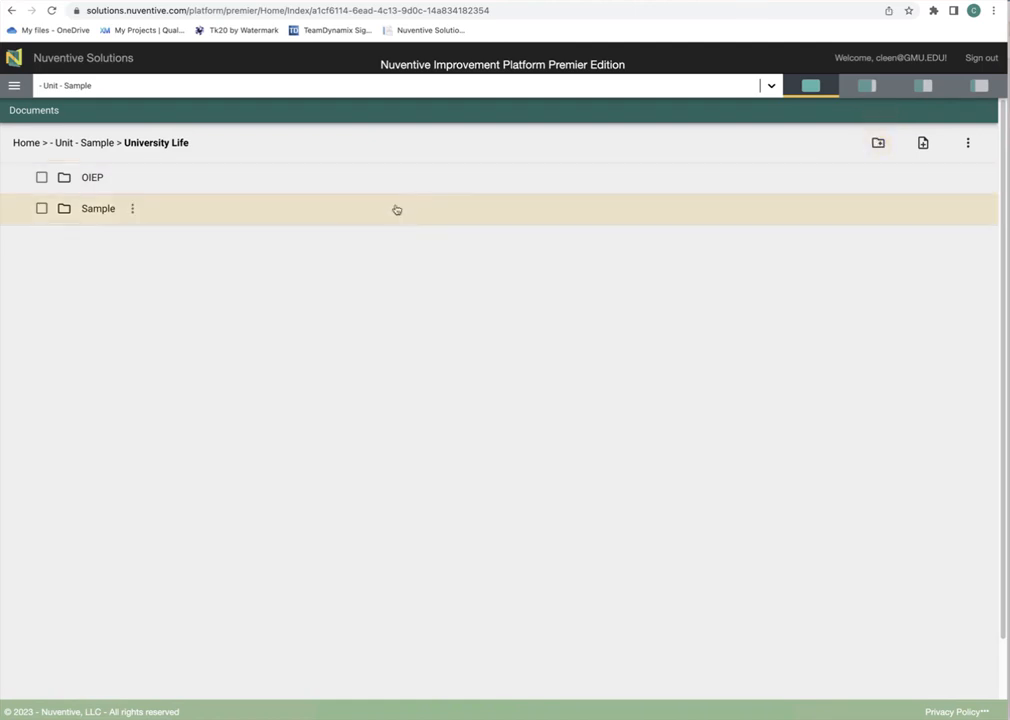
pyautogui.click(924, 146)
pyautogui.click(343, 400)
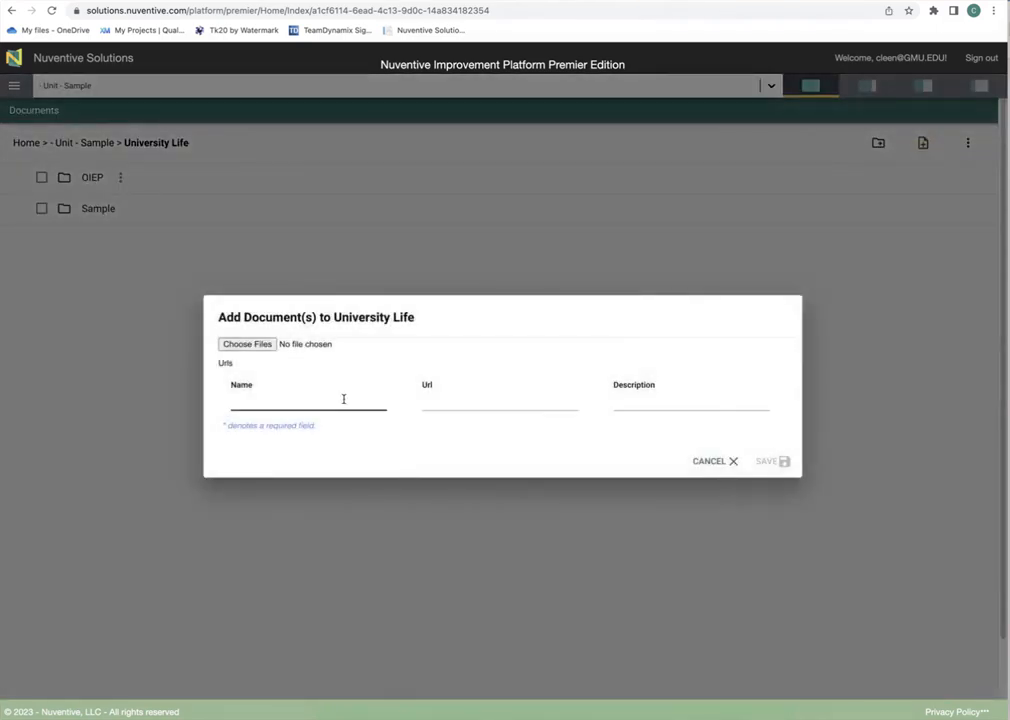
pyautogui.click(491, 406)
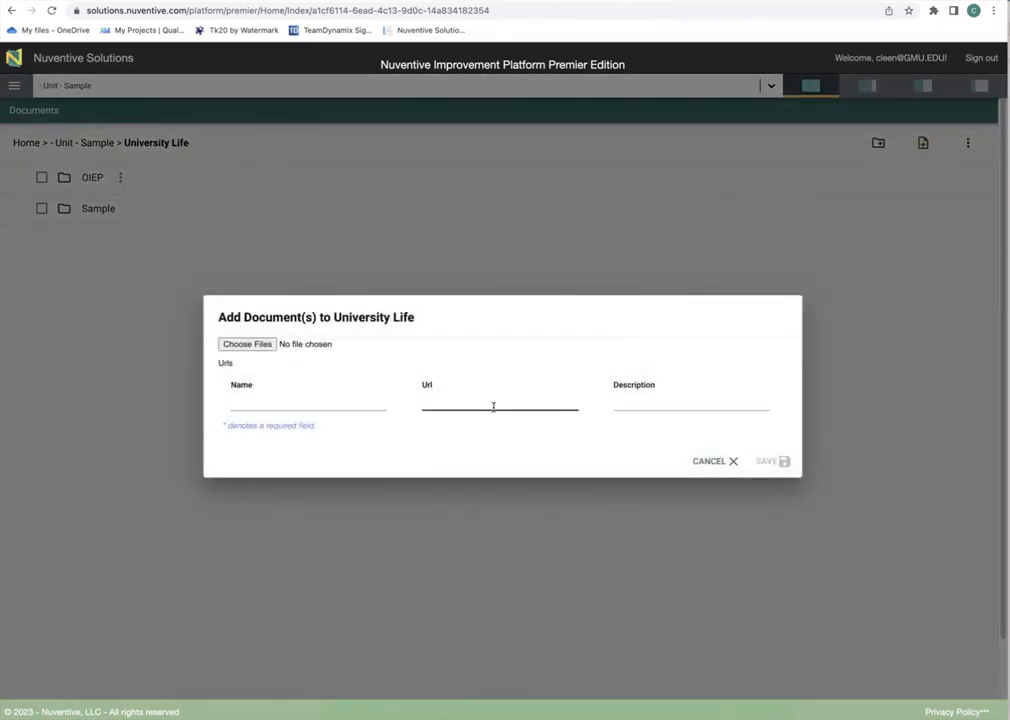
pyautogui.click(624, 409)
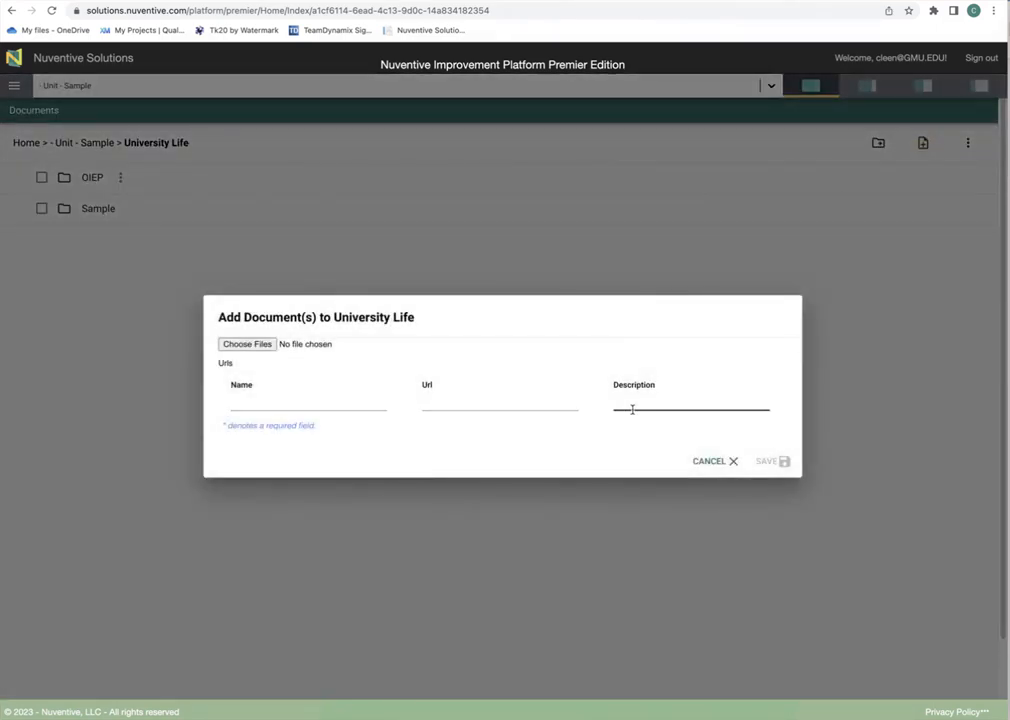
# Step: Cancel the new document and return to the Home page from the navigation menu
pyautogui.click(717, 462)
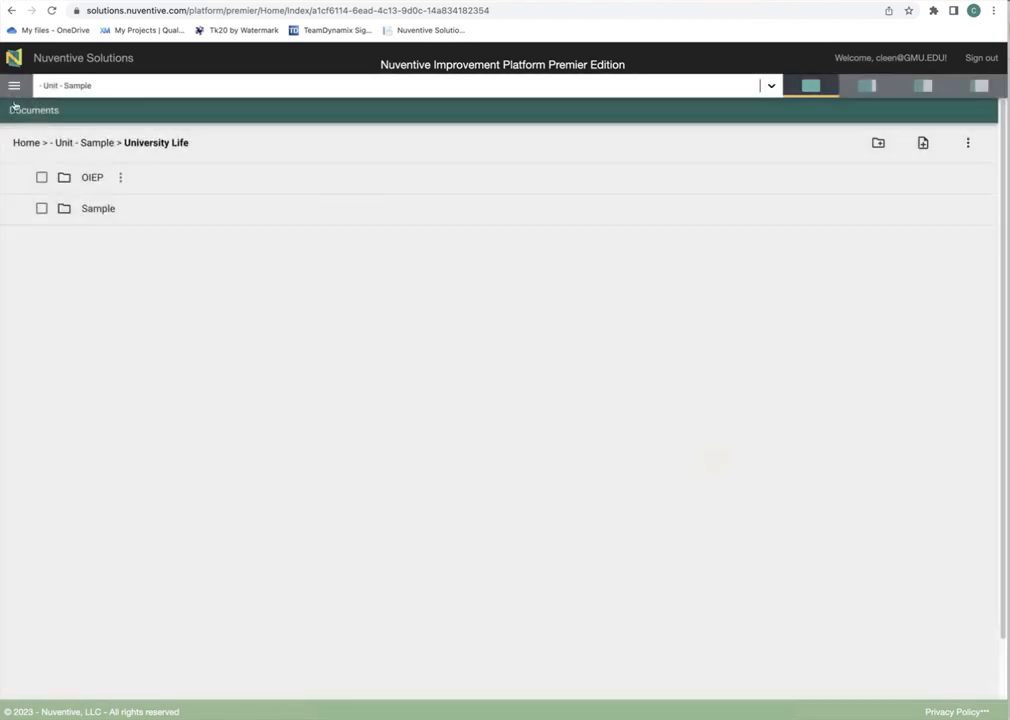
pyautogui.click(13, 85)
pyautogui.click(33, 118)
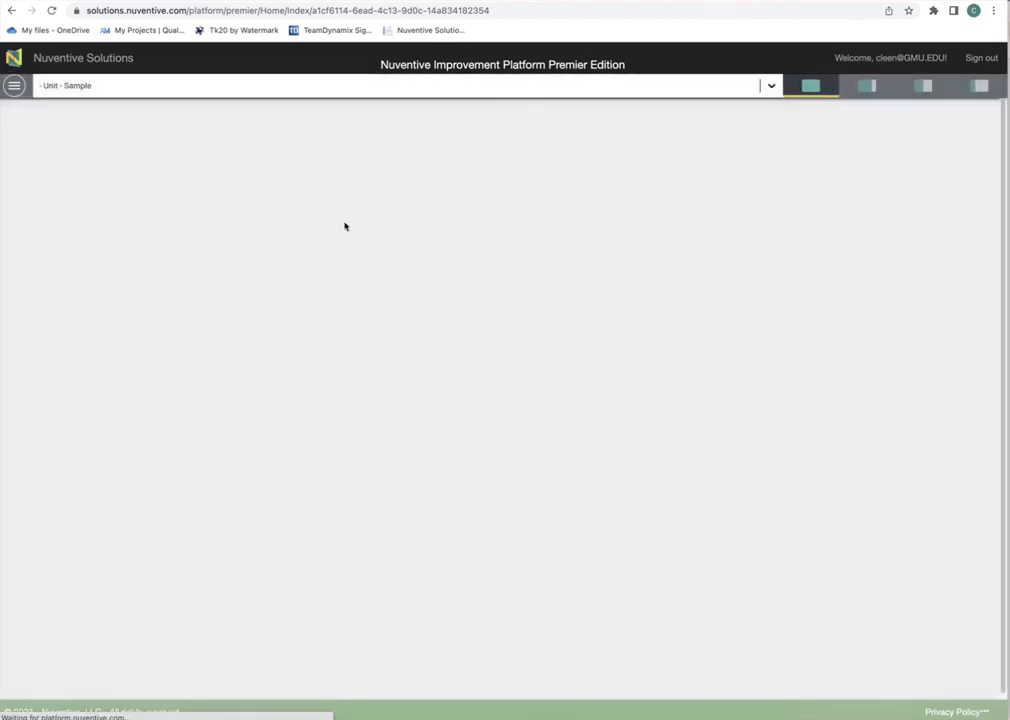